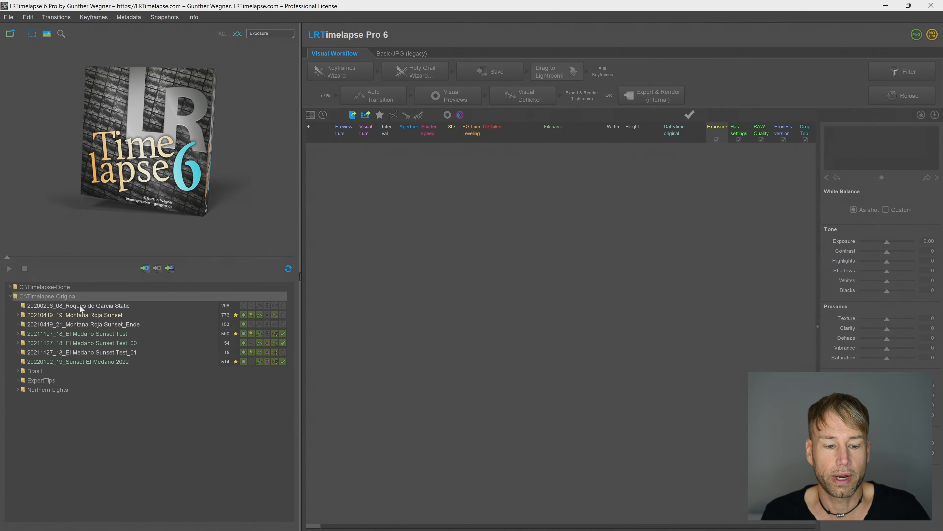
Load the 20200206_08_Roques de Garcia Static sequence, inspect its first frames and play the preview.
mouse_move(81, 305)
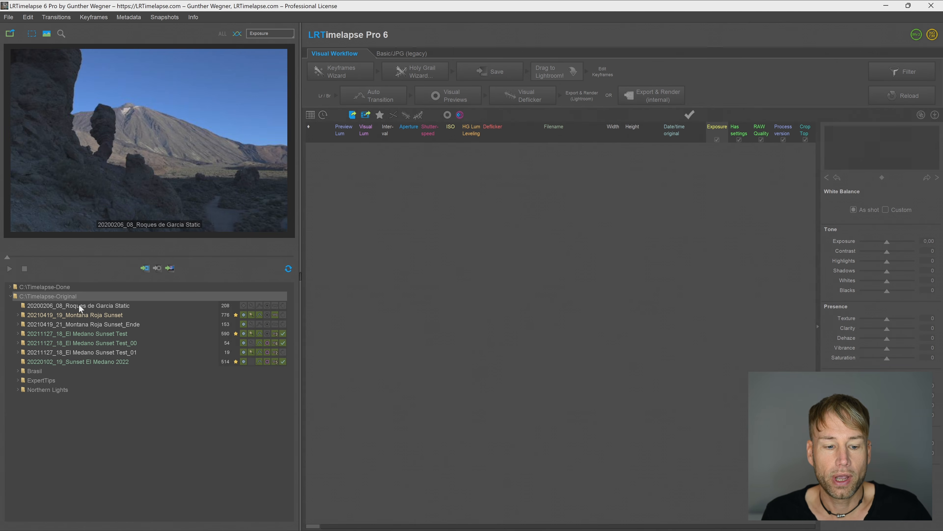
left_click(79, 304)
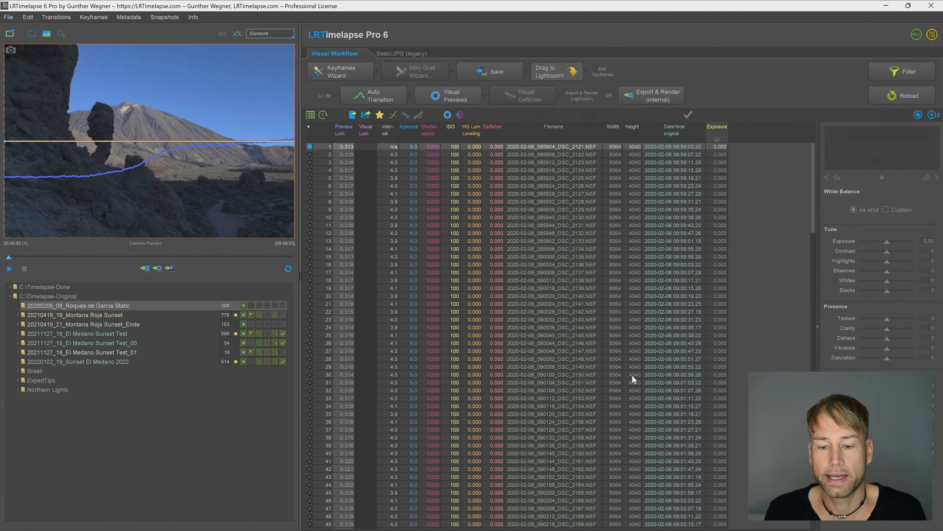
left_click(429, 155)
left_click(429, 162)
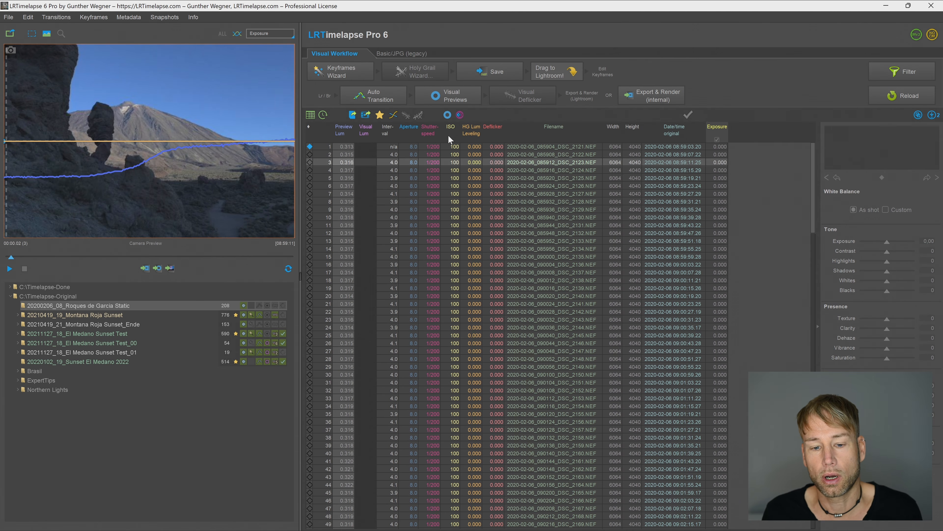
left_click(414, 146)
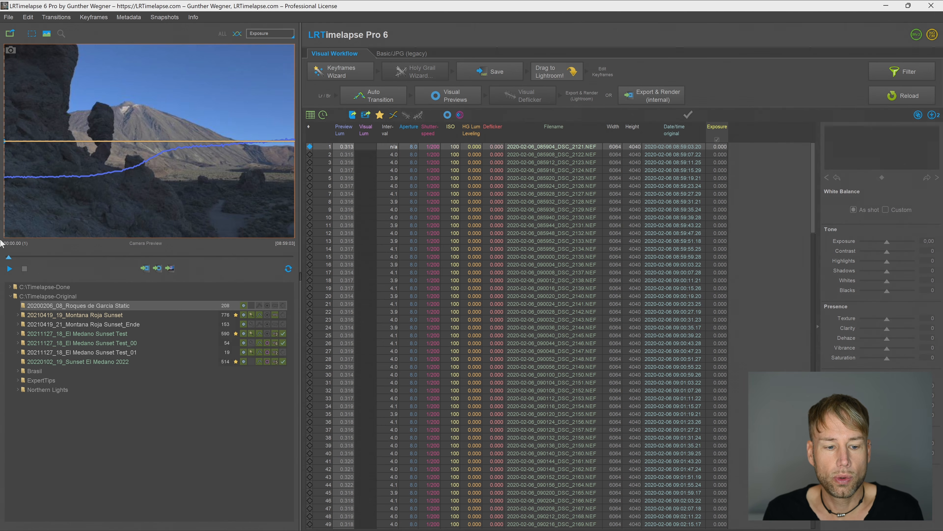
left_click(9, 269)
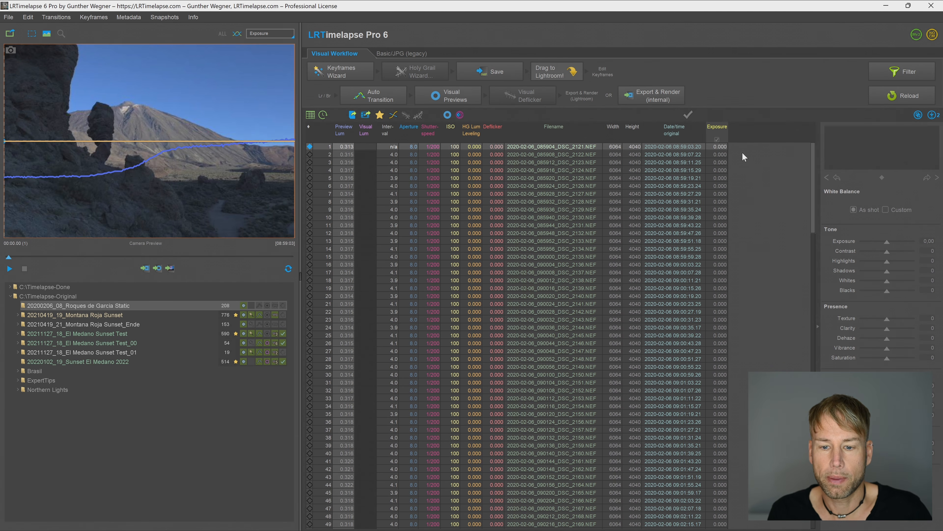
Create three keyframes with the Keyframes Wizard, checking the sequence from start to end, and save the metadata.
left_click(329, 69)
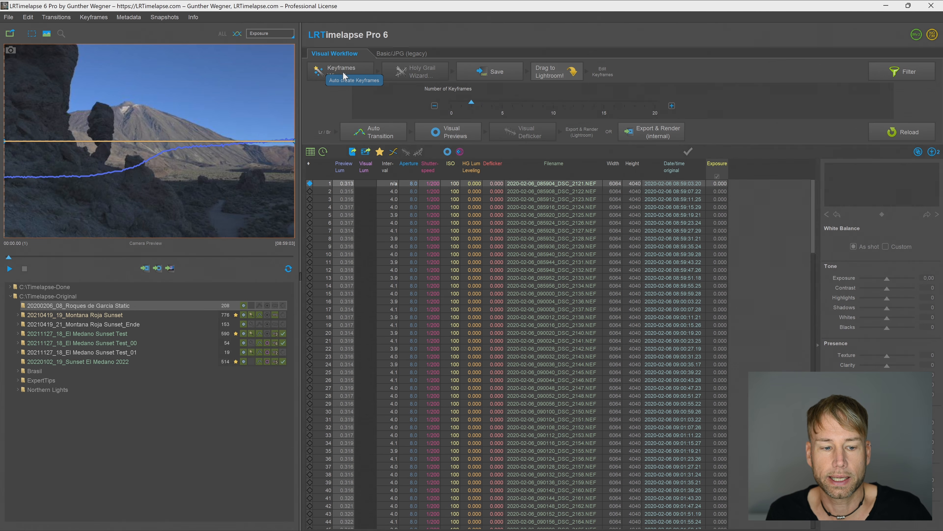
mouse_move(469, 107)
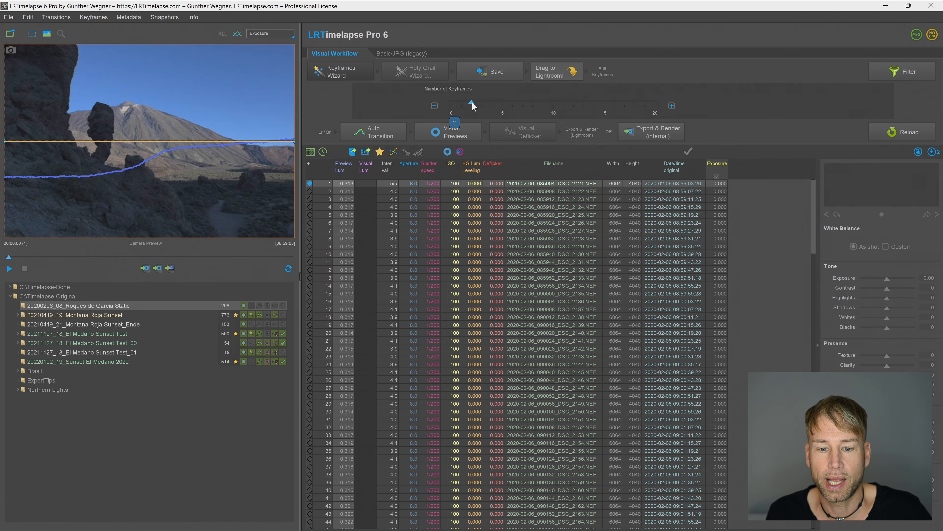
mouse_move(475, 102)
left_mouse_down()
mouse_move(526, 94)
mouse_move(491, 94)
left_mouse_up()
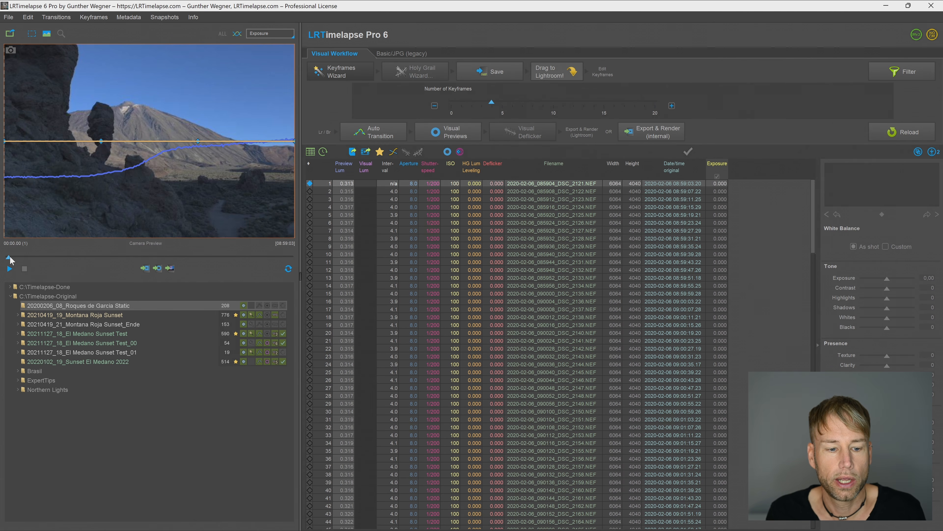
left_click_drag(8, 257, 295, 225)
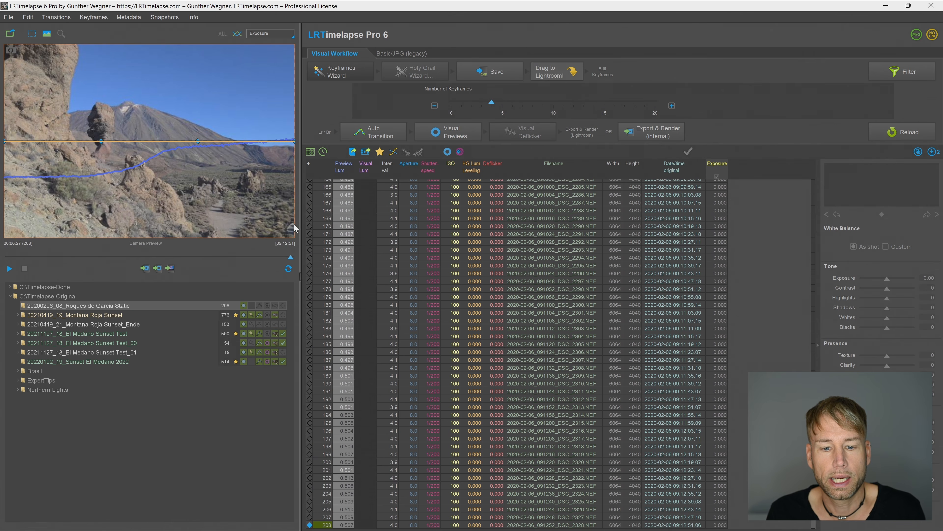
left_click_drag(491, 102, 482, 103)
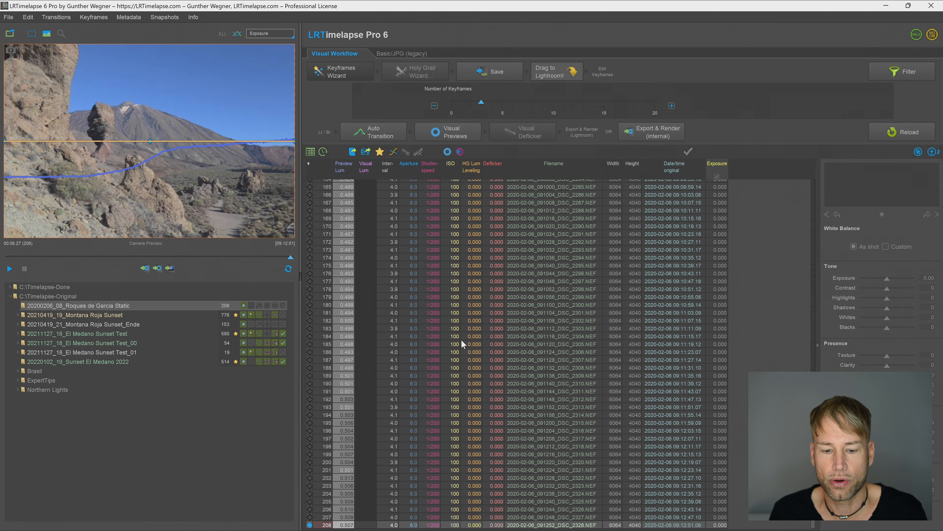
scroll(463, 344, "up", 20)
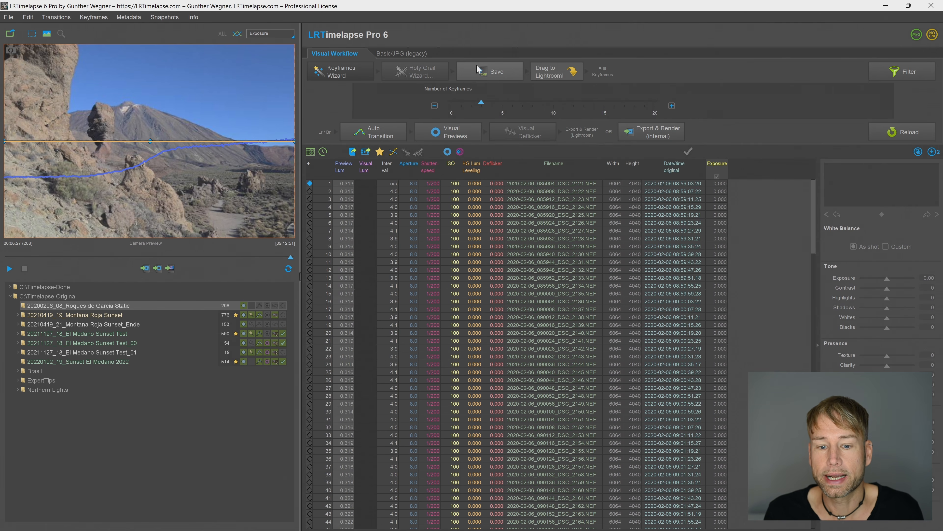
left_click(479, 73)
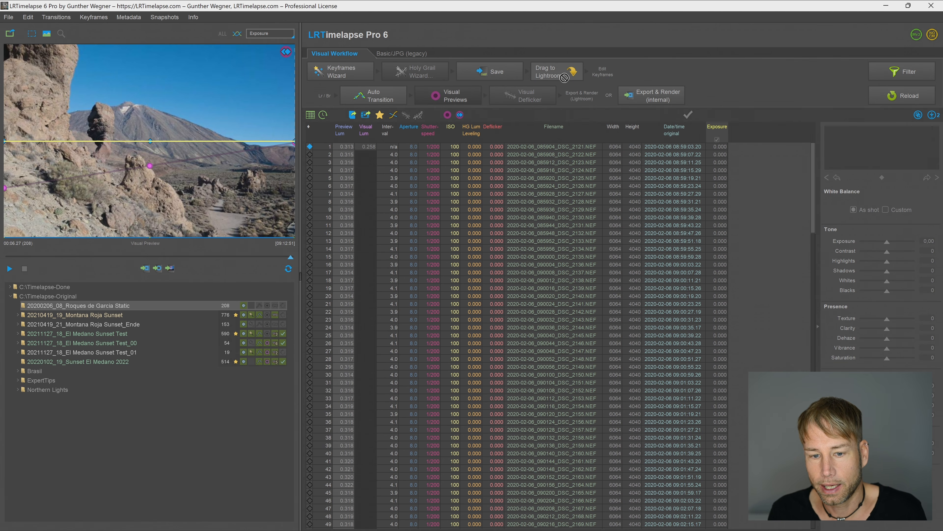
Transfer the sequence to Lightroom Classic and import all its photos using the Add option.
left_click_drag(546, 104, 355, 268)
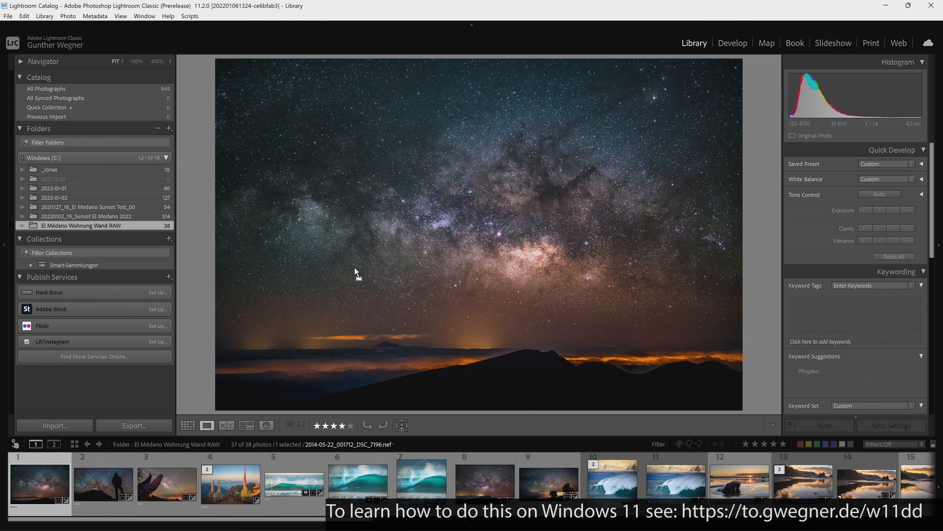
left_click_drag(355, 268, 414, 231)
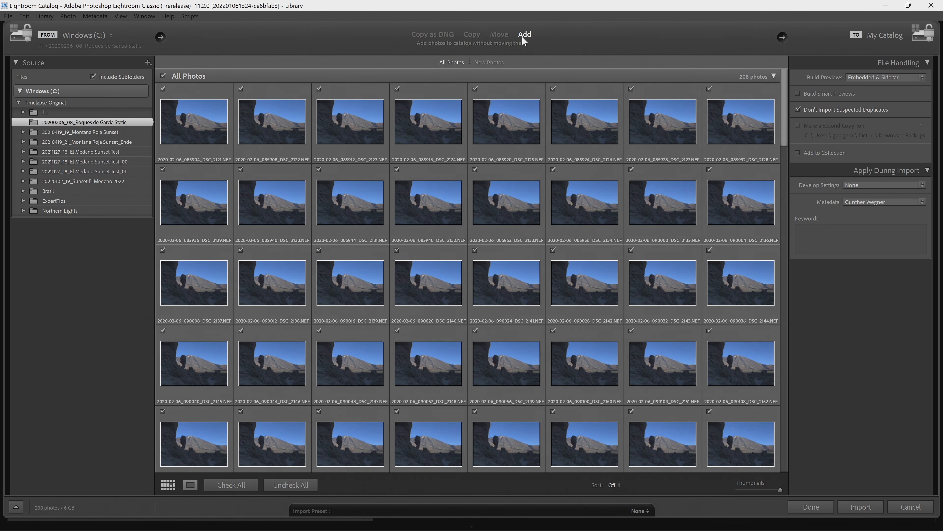
left_click(854, 507)
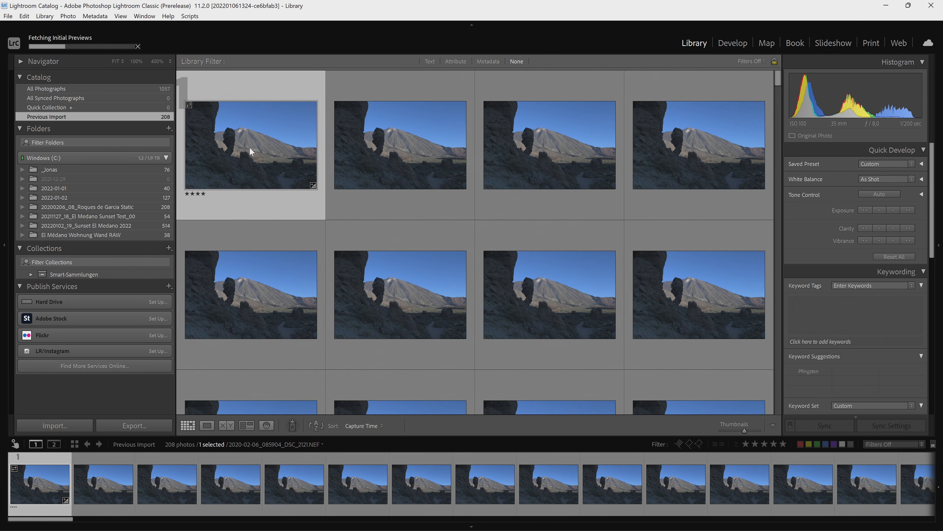
Go to the imported sequence's folder in the Library and apply the 01 LRT Keyframes filter.
right_click(257, 129)
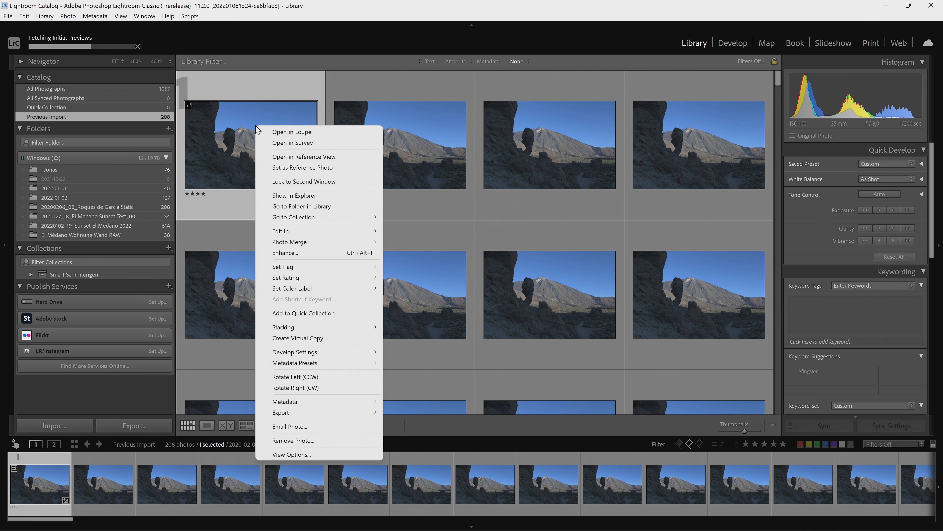
left_click(291, 206)
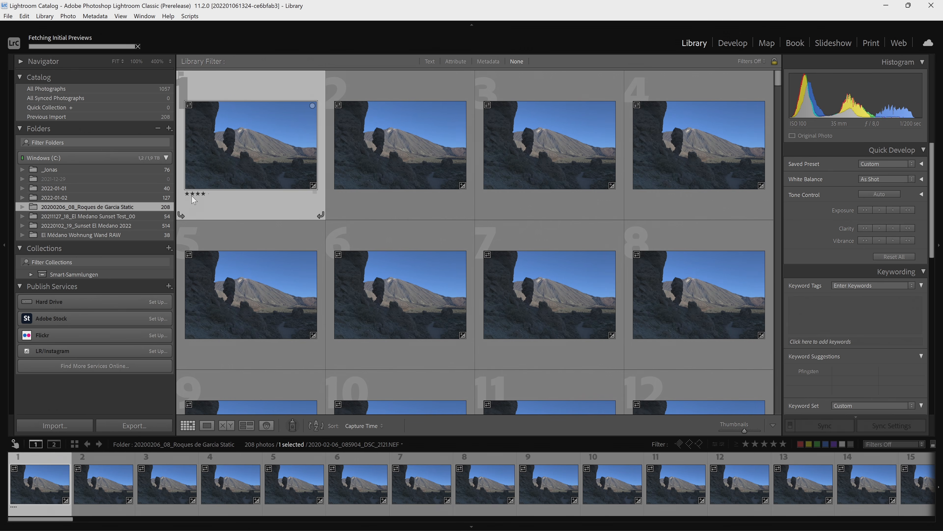
left_click(904, 444)
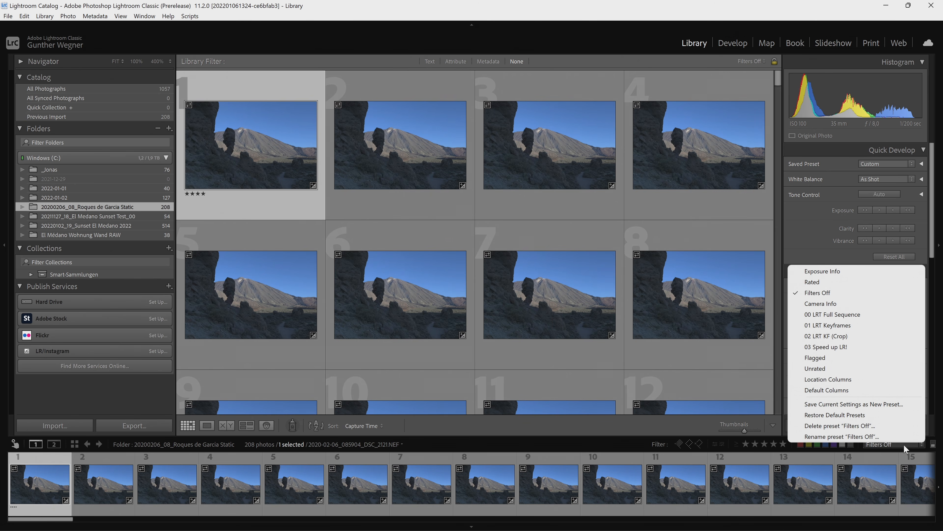
left_click(808, 325)
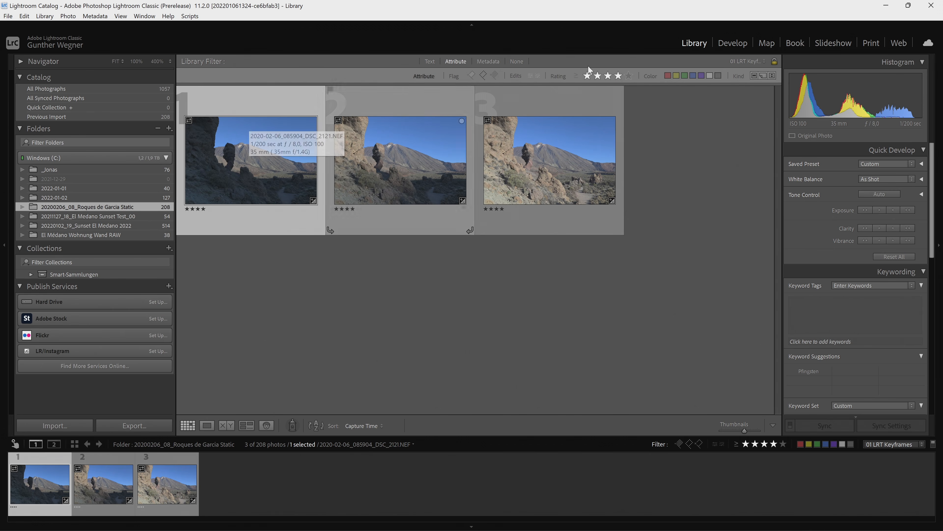
Develop the first keyframe with Exposure −0.07, Highlights −43, Shadows +31, Whites +36 and Blacks −28.
left_click(729, 42)
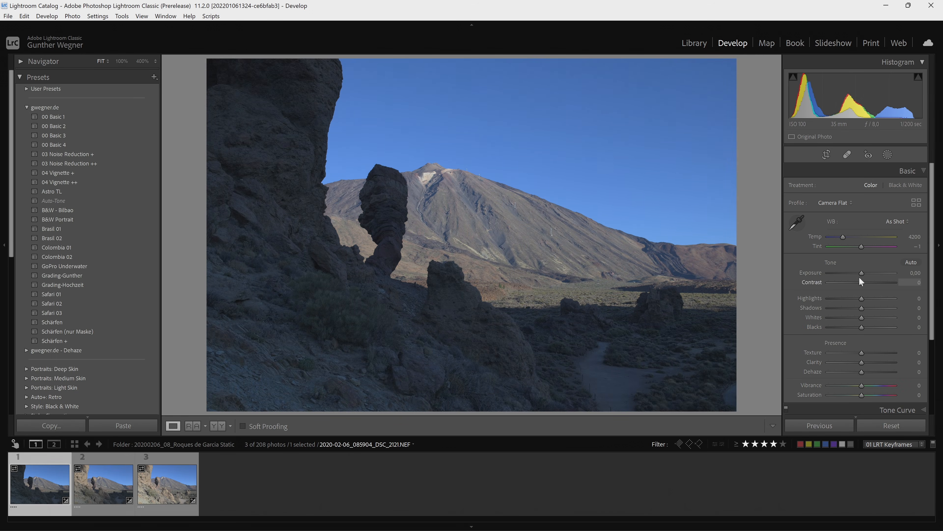
left_click_drag(862, 274, 861, 275)
left_click_drag(862, 328, 849, 328)
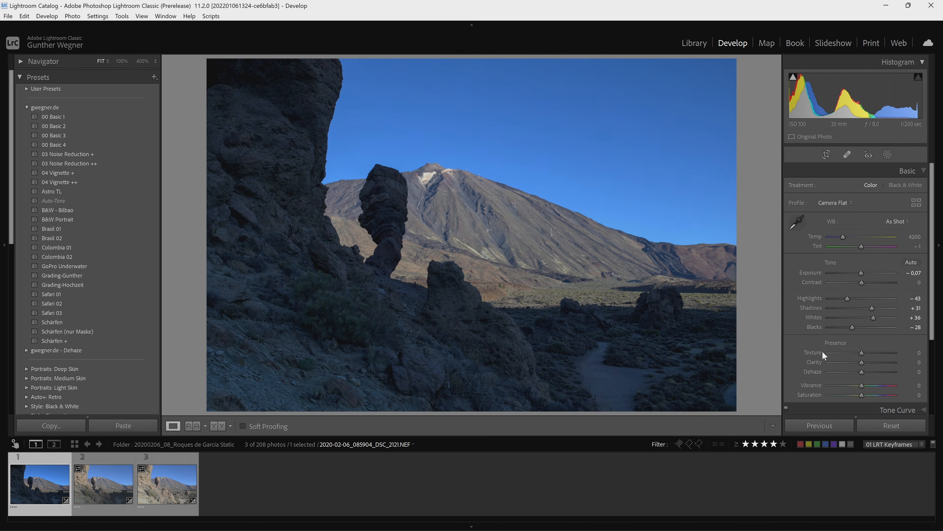
Warm the first keyframe's white balance to Temp 7667 and compare it with the second keyframe.
left_click_drag(844, 238, 860, 243)
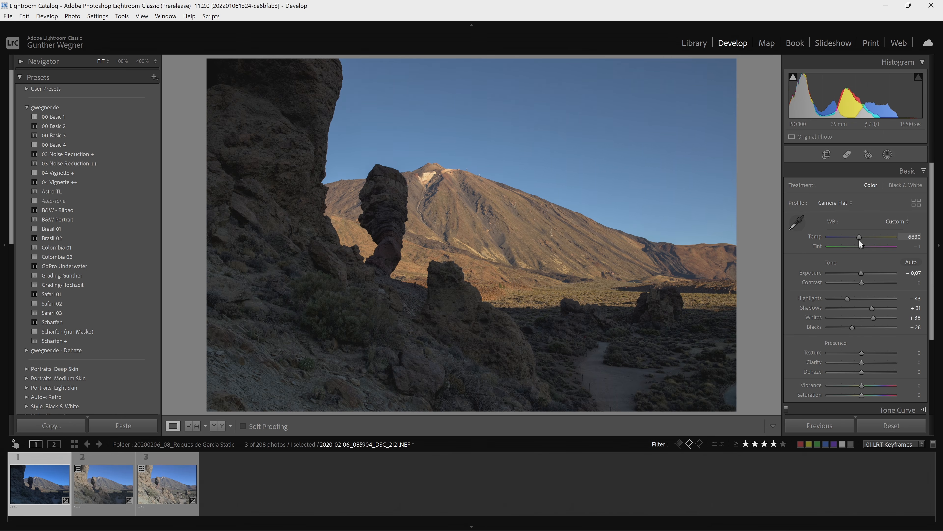
left_click_drag(859, 240, 866, 239)
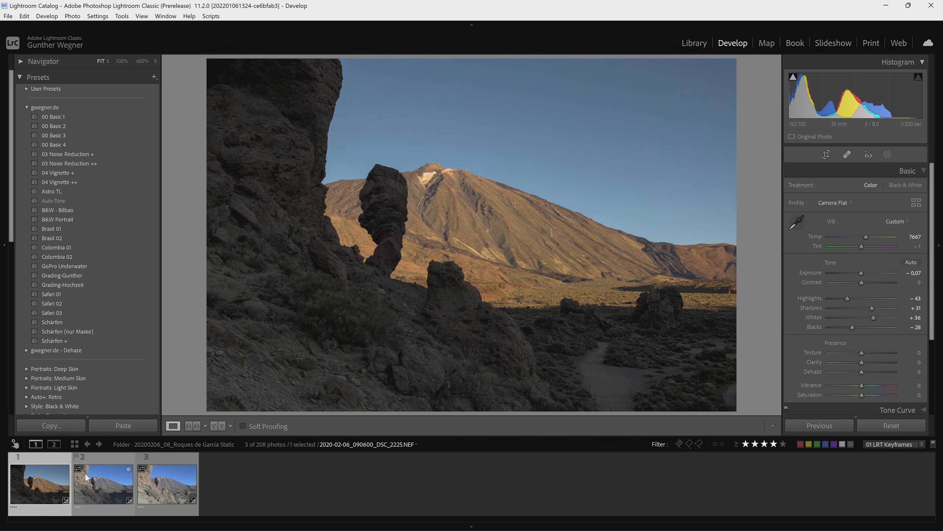
left_click(99, 480)
left_click(46, 485)
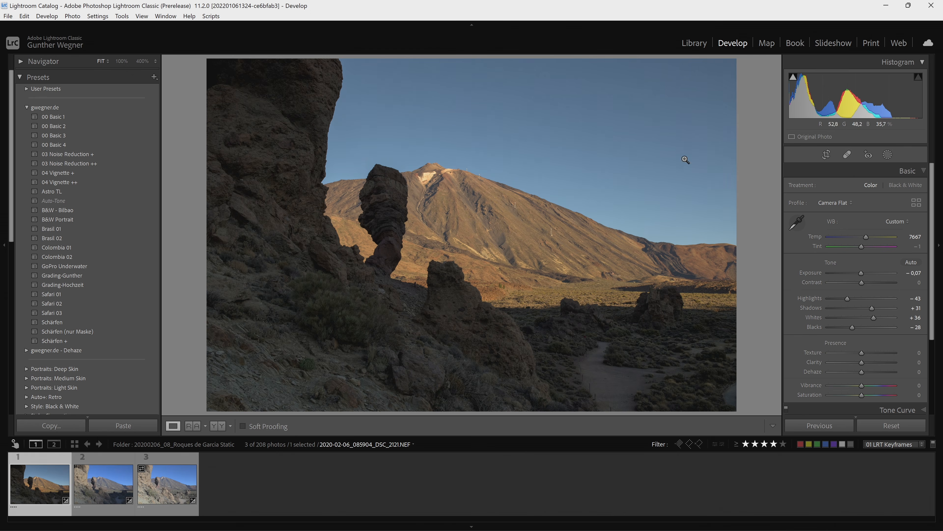
Tilt the LRT Mask 2 linear gradient to follow the foreground slope and raise its Exposure to about 0.97.
left_click(889, 155)
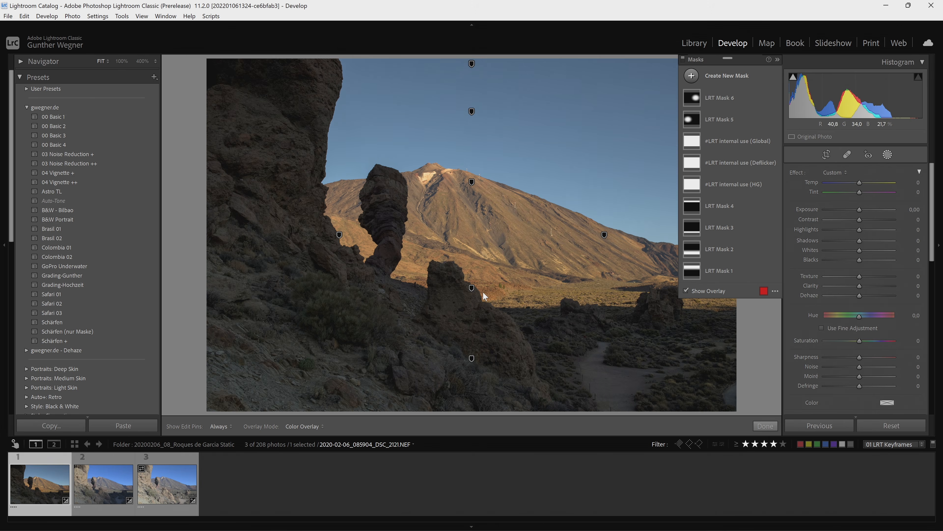
mouse_move(472, 289)
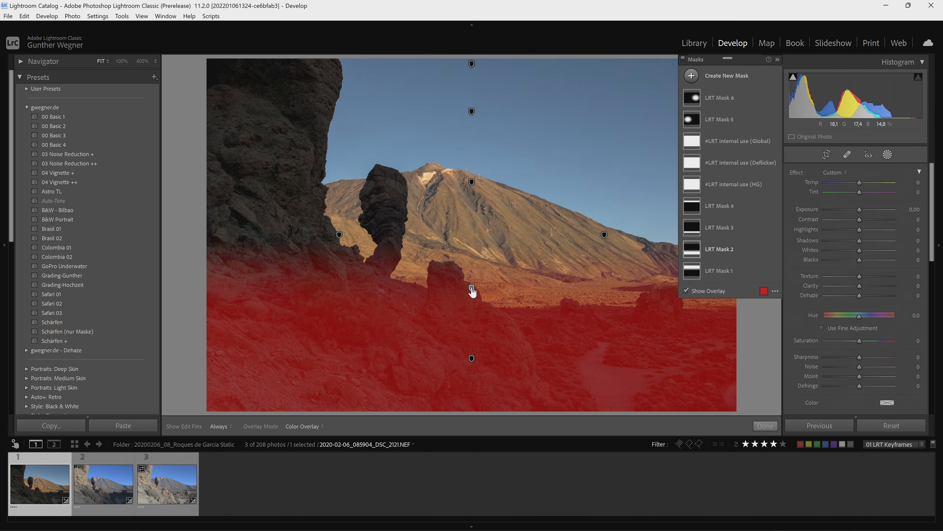
left_click(472, 289)
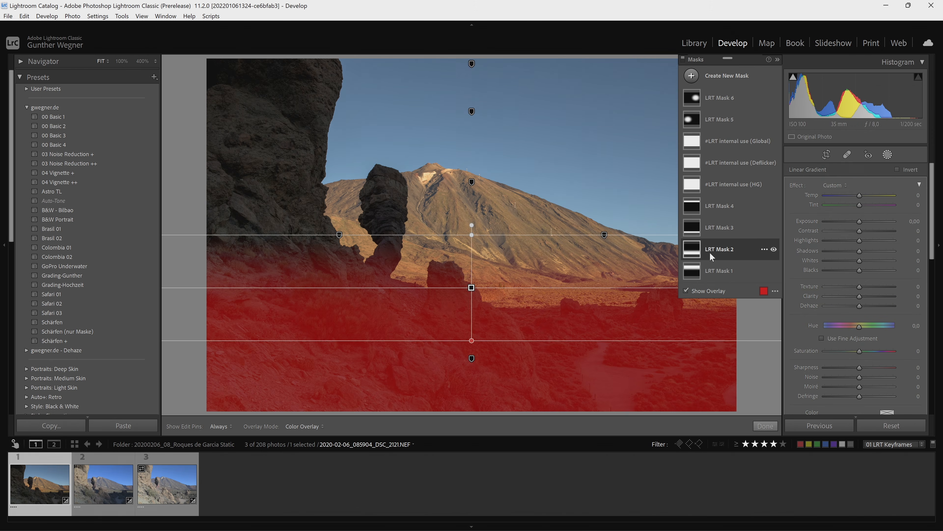
left_click_drag(343, 287, 346, 270)
left_click_drag(860, 221, 871, 221)
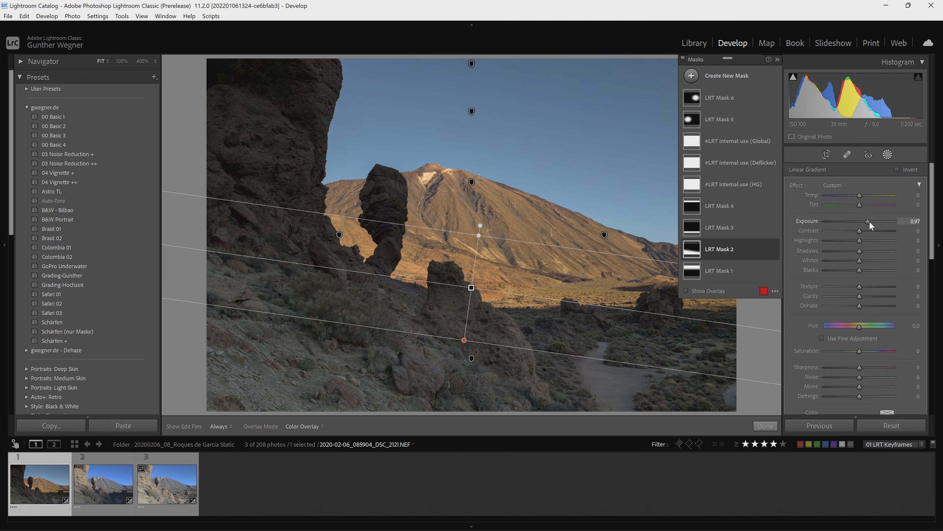
Angle the LRT Mask 4 gradient over the sky, lower its Exposure to −0.86 and leave masking.
left_click(702, 202)
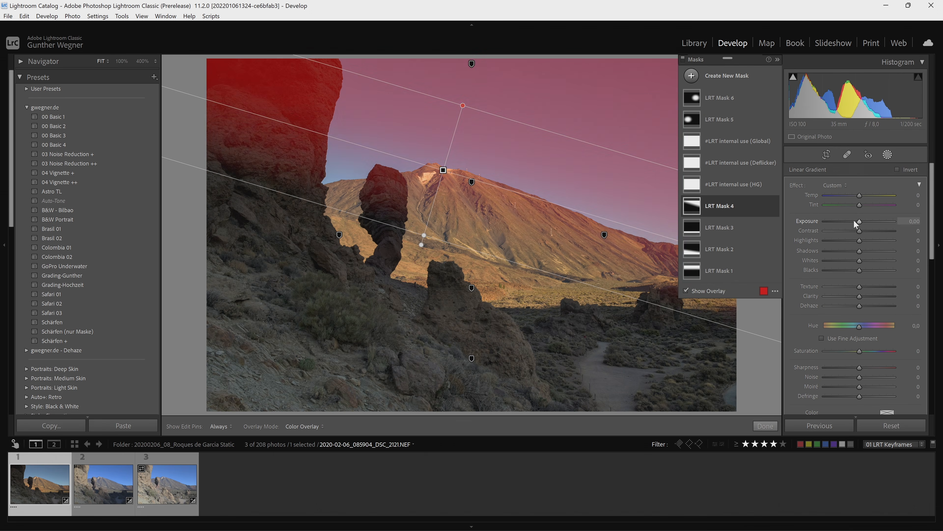
left_click(853, 222)
key("o")
left_click_drag(852, 219, 851, 219)
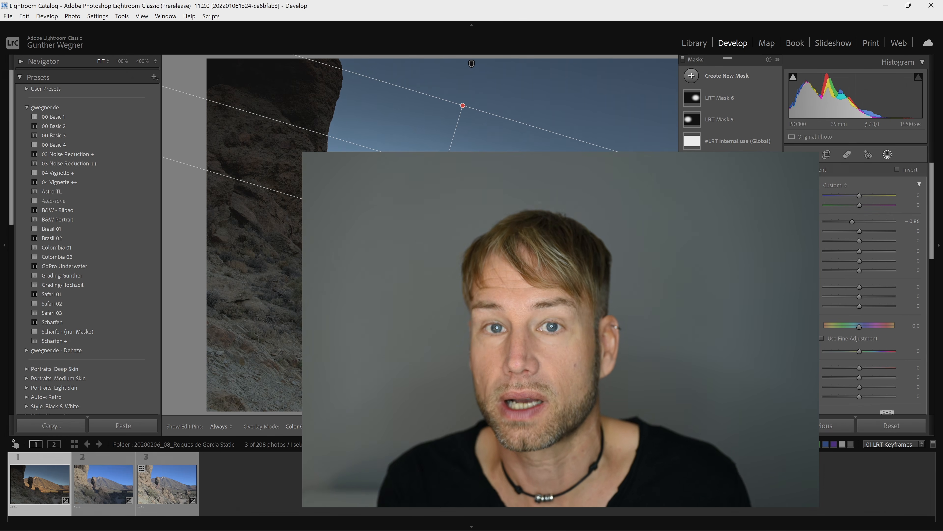
key("shift+w")
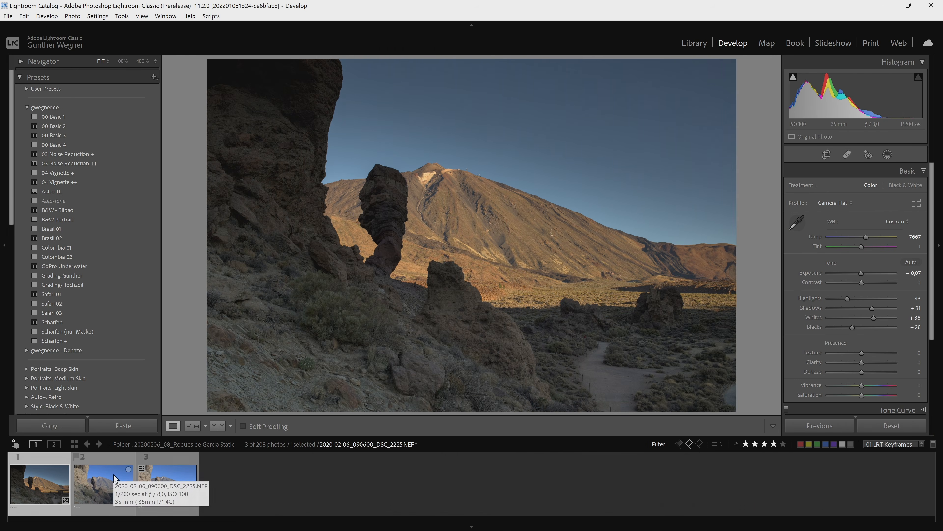
Sync the first keyframe's edits to the second keyframe with the 01 LRTimelapse Sync Keyframes script.
left_click(103, 482, "ctrl")
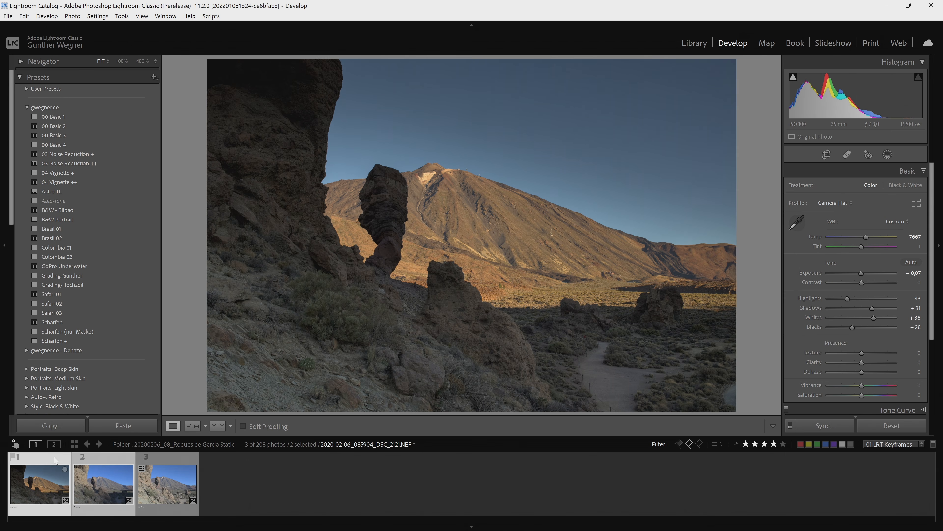
left_click(213, 17)
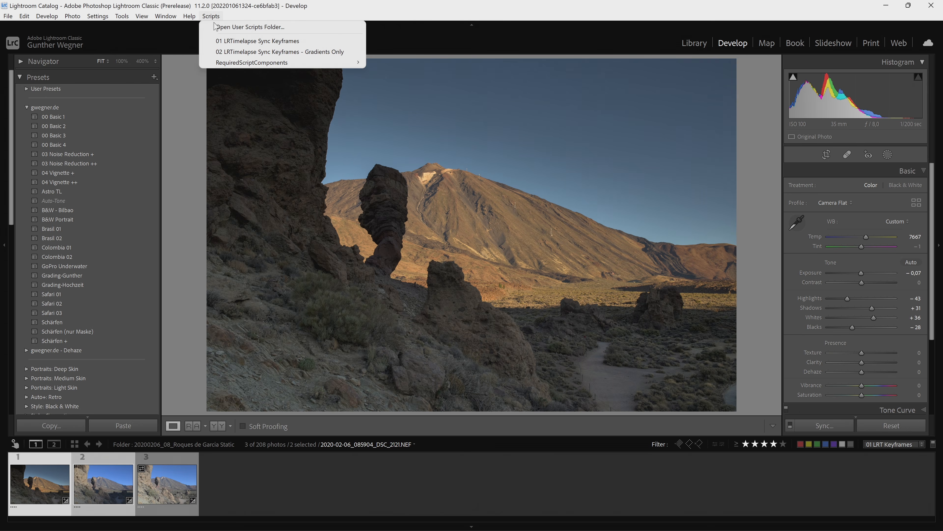
left_click(219, 40)
Make the second keyframe active and cool its white balance to Temp 6111.
left_click(95, 487)
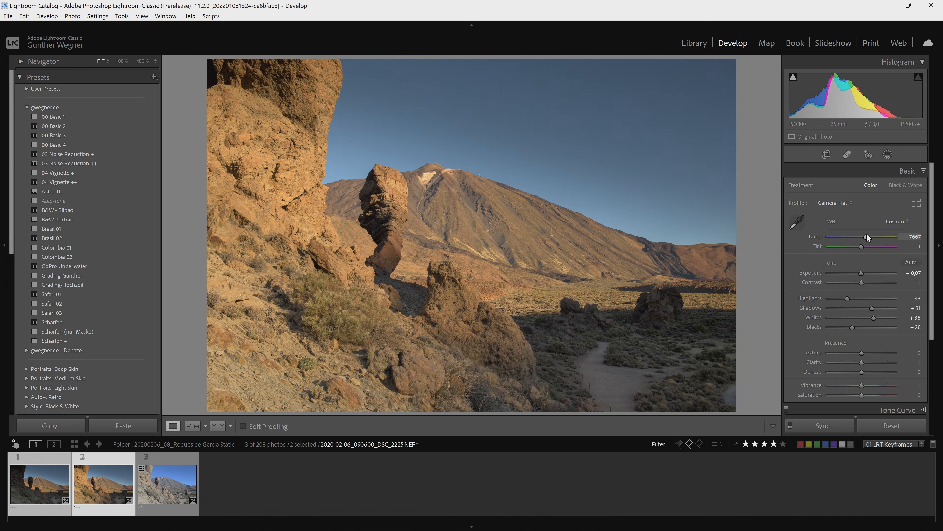
left_click_drag(864, 235, 854, 240)
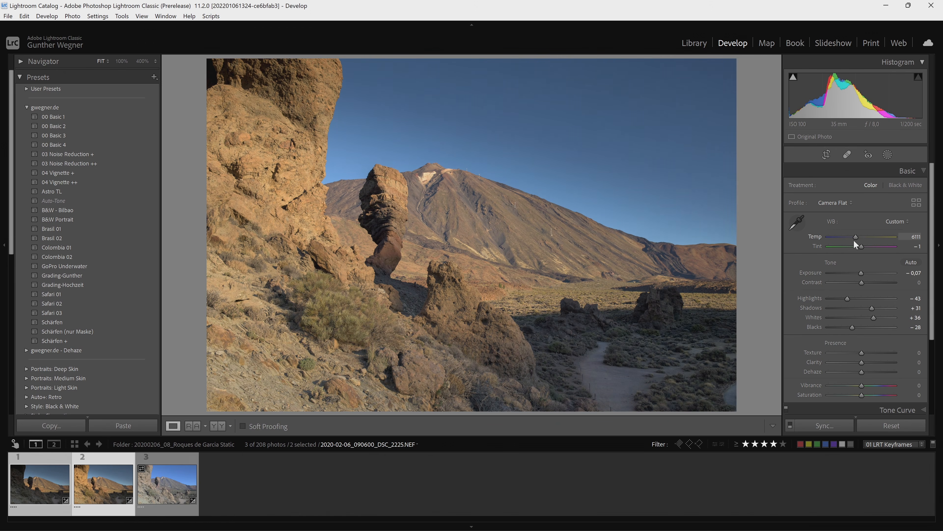
Refine the second keyframe with Temp 6037, Exposure +0.44 and Blacks −56, resetting Dehaze to 0 after trying it.
left_click_drag(853, 240, 852, 240)
left_click_drag(865, 273, 868, 272)
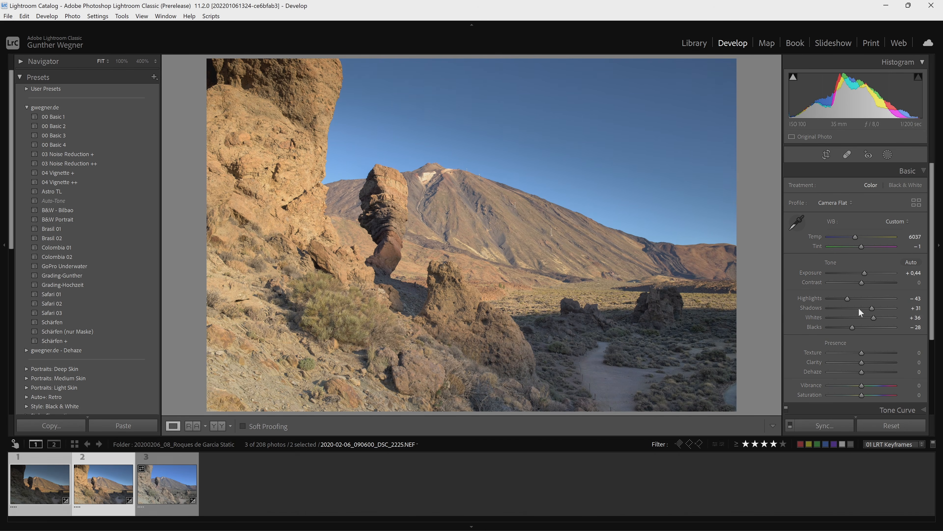
left_click_drag(850, 326, 840, 326)
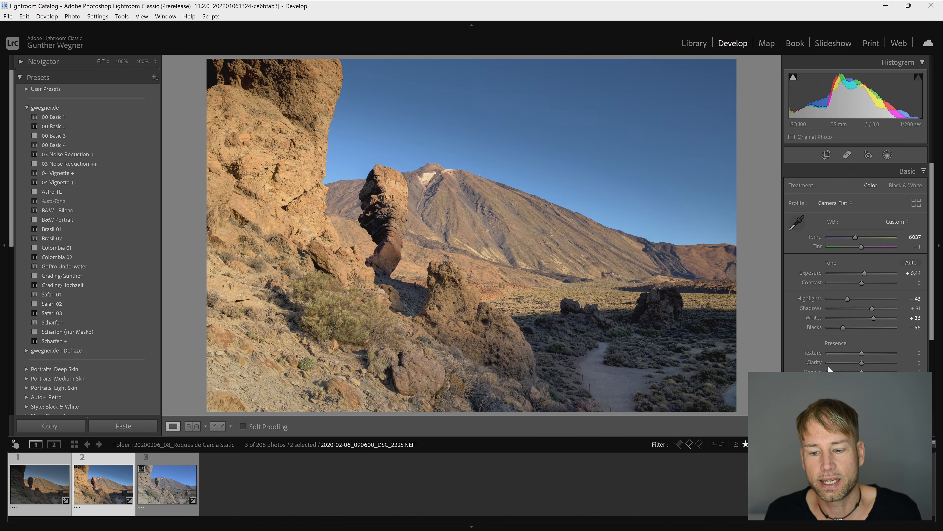
left_click_drag(861, 372, 881, 371)
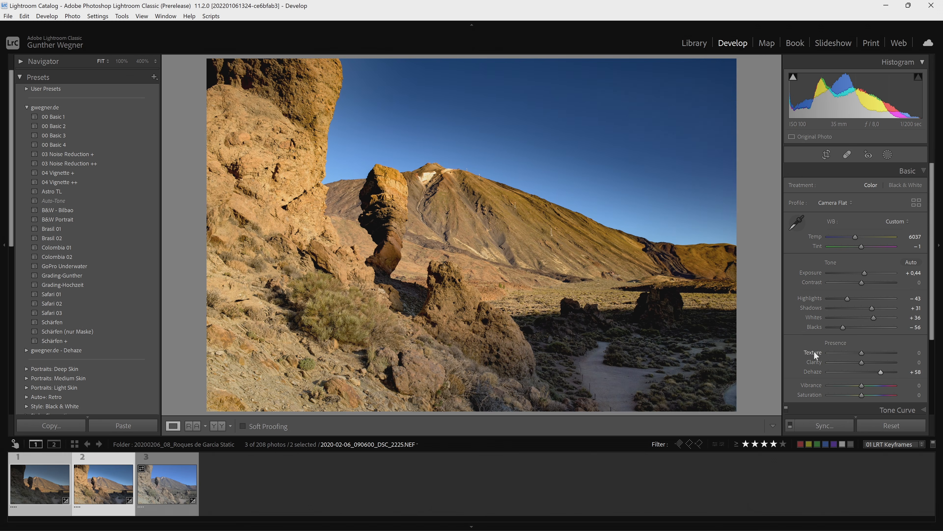
double_click(811, 371)
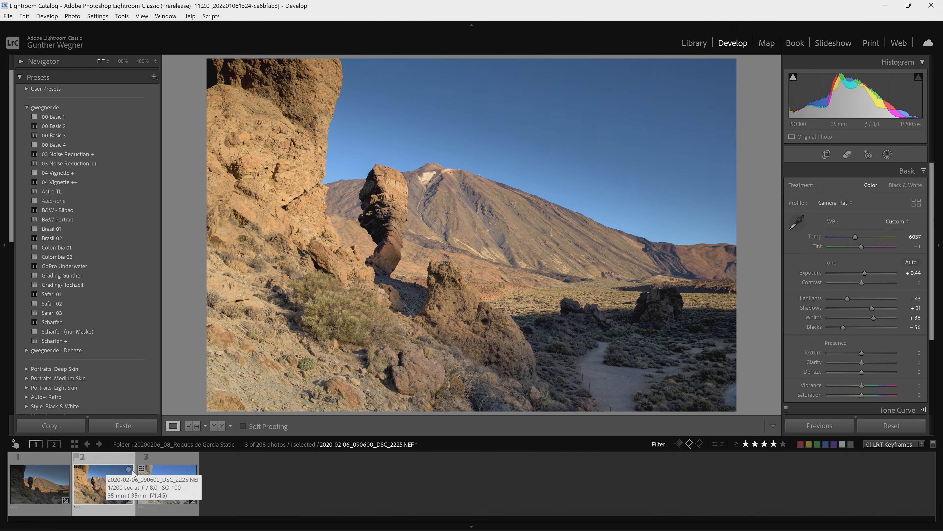
Sync the second keyframe's edits to the third keyframe with the 01 LRTimelapse Sync Keyframes script.
left_click(166, 483)
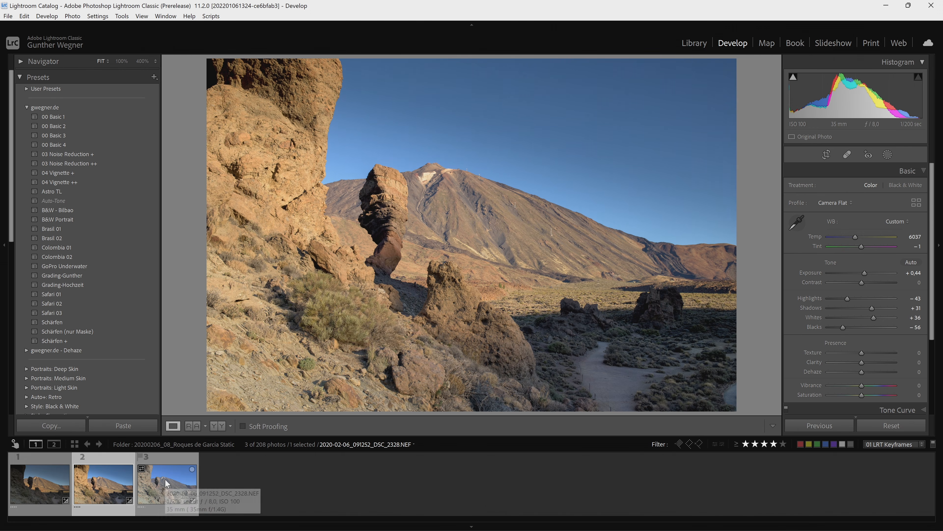
left_click(167, 483, "ctrl")
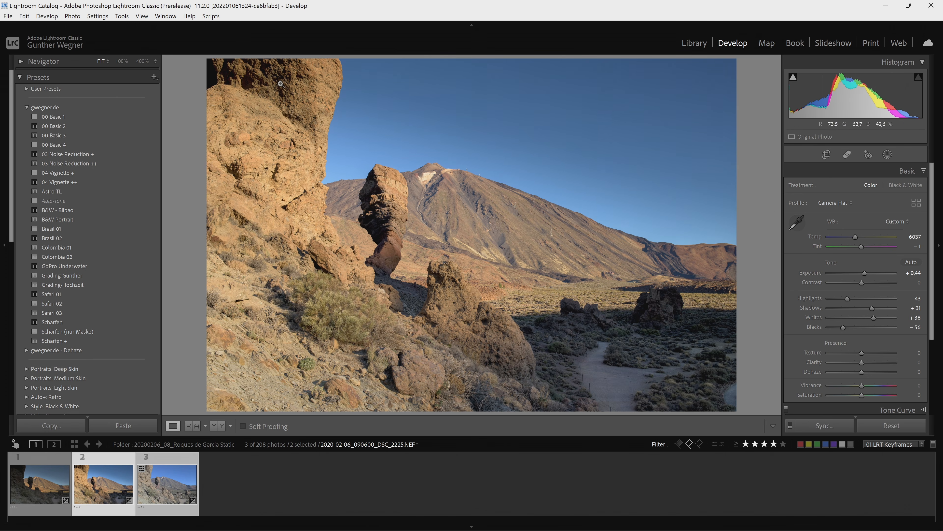
left_click(214, 18)
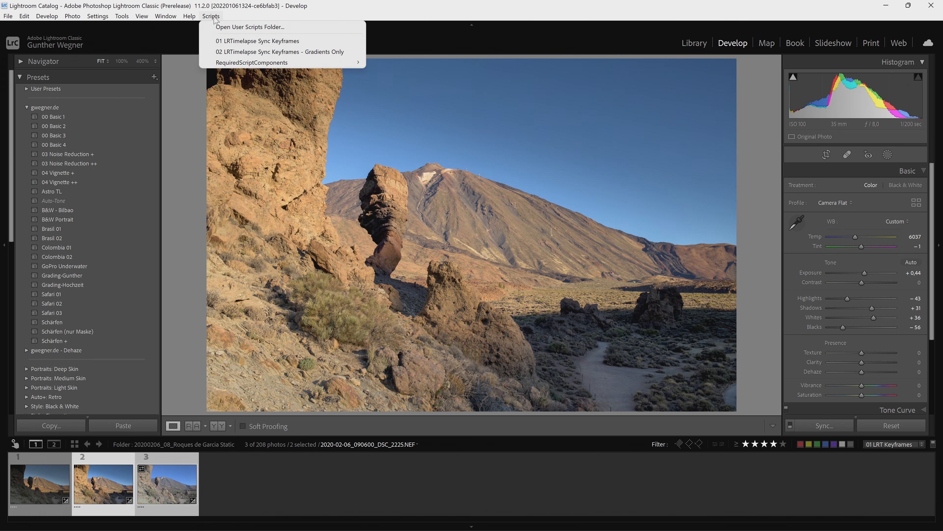
left_click(242, 41)
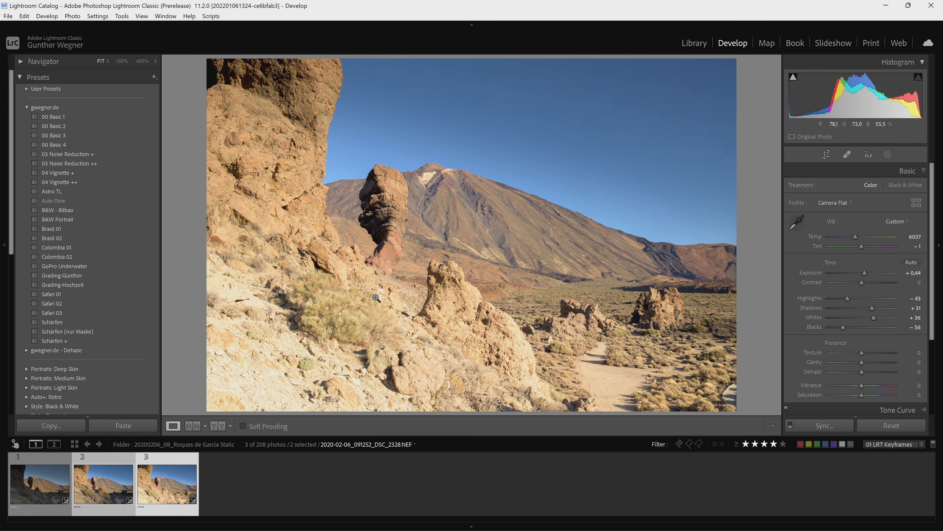
On the third keyframe, lower LRT Mask 2's Exposure to −0.74, shift and tilt its gradient along the foreground slope, and leave masking.
left_click(885, 151)
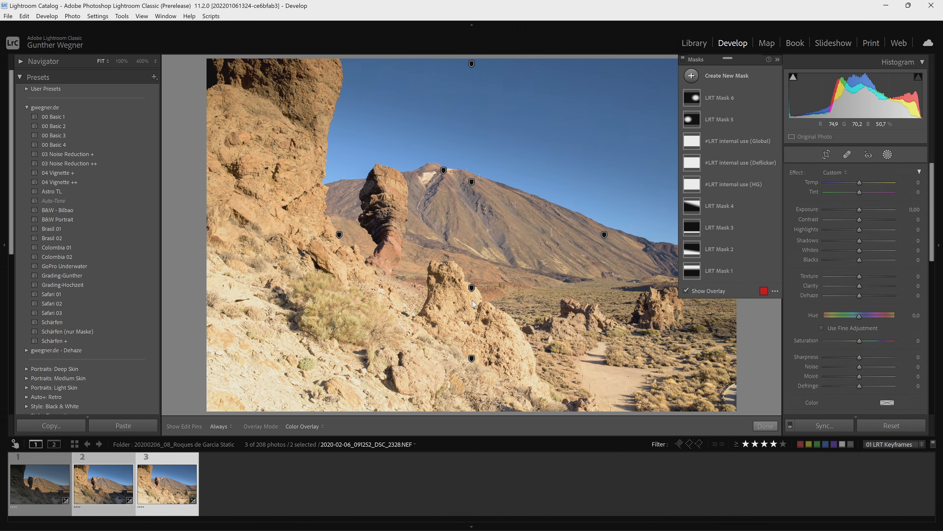
left_click(471, 287)
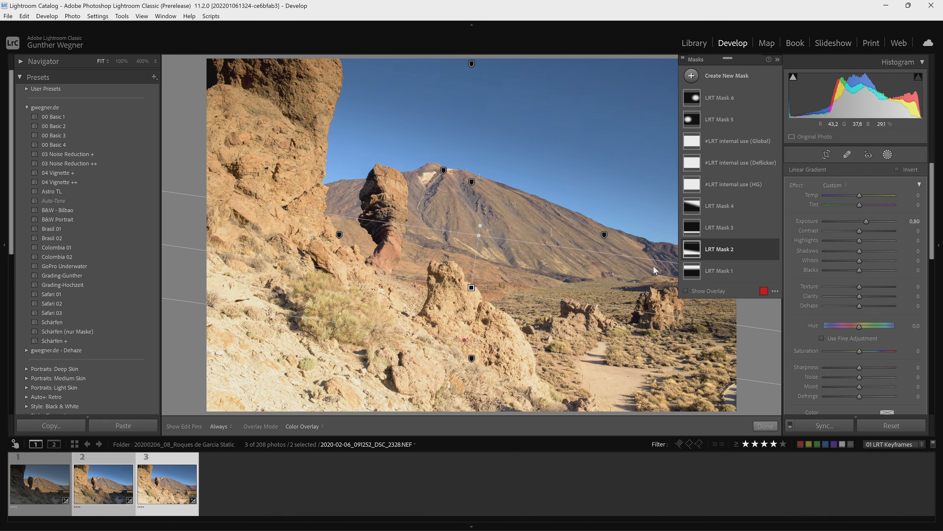
left_click_drag(861, 222, 852, 220)
left_click_drag(471, 288, 452, 300)
left_click_drag(319, 277, 328, 253)
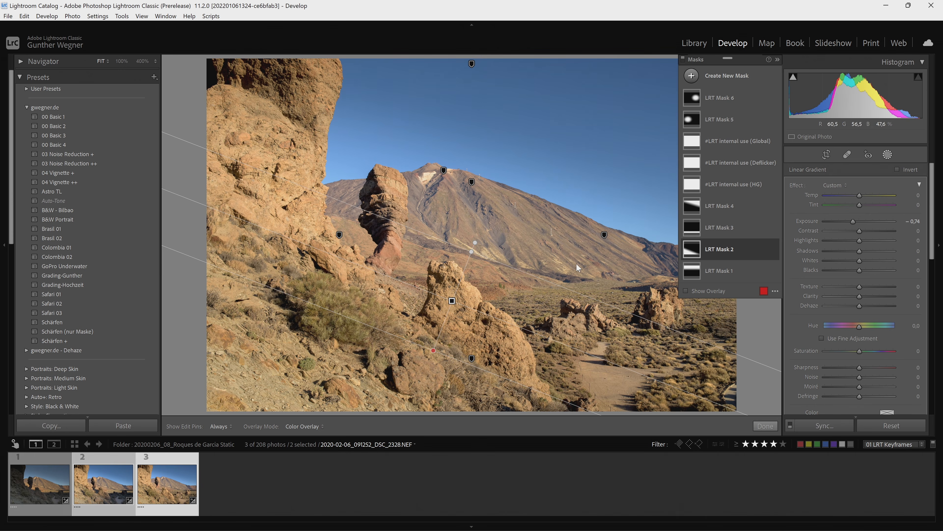
left_click(888, 154)
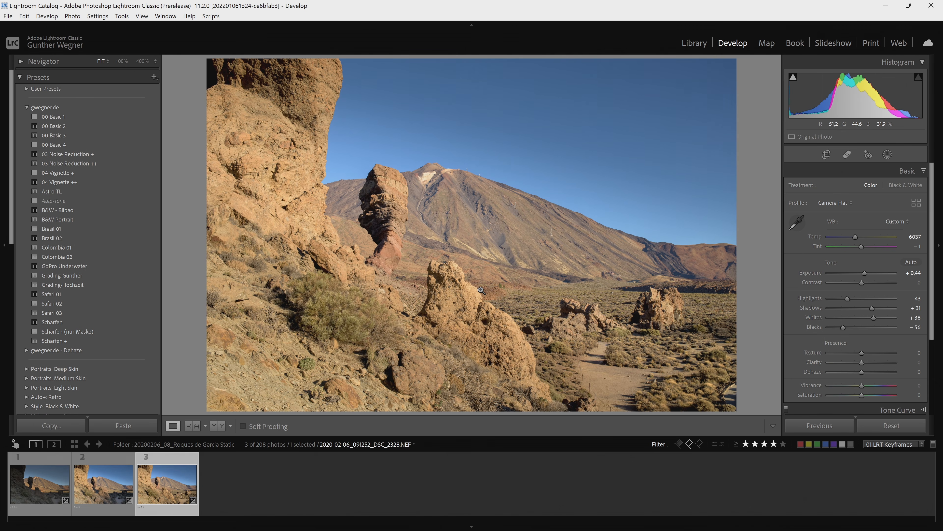
Select all three keyframes in the Library grid and save their metadata to files.
key("g")
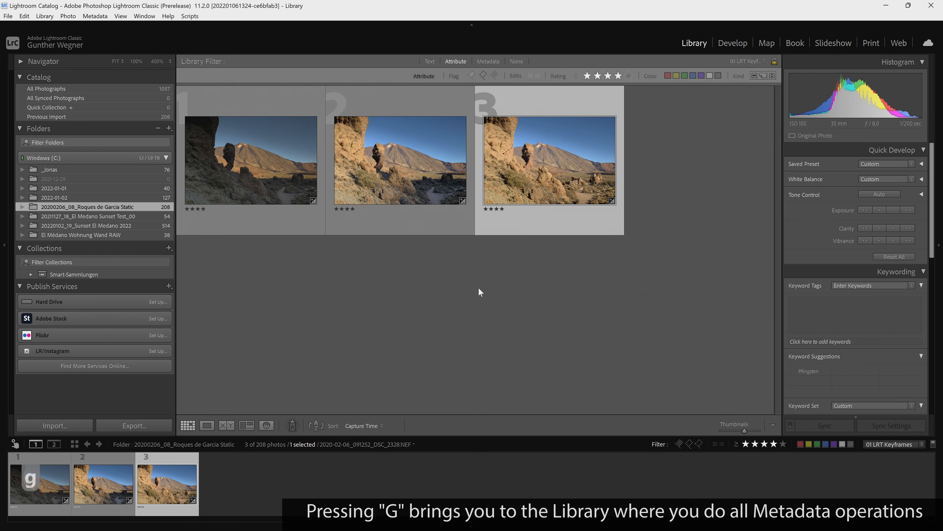
left_click(254, 190)
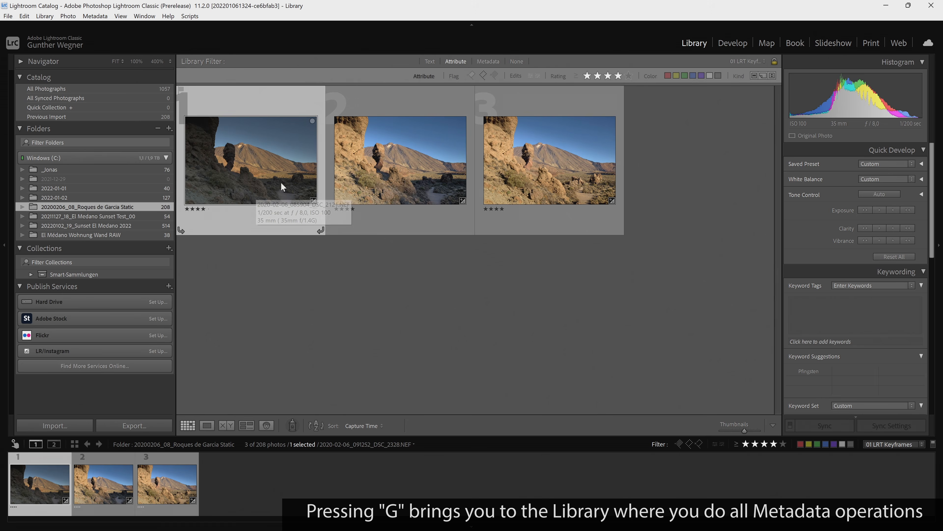
key("ctrl+a")
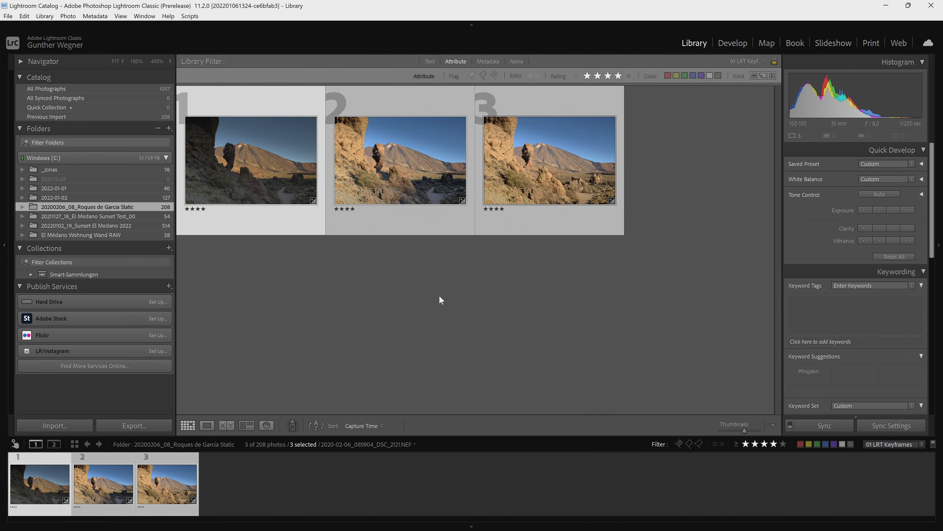
key("ctrl+a")
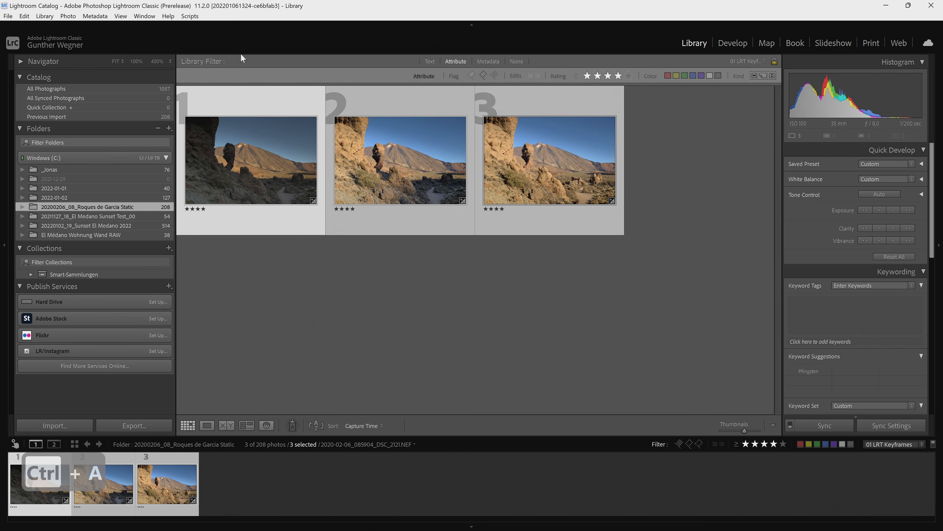
left_click(95, 16)
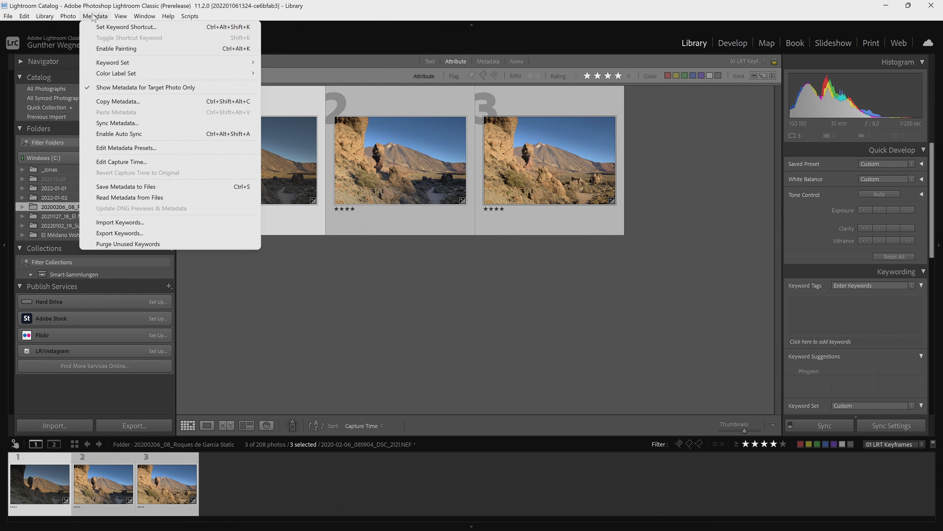
left_click(134, 188)
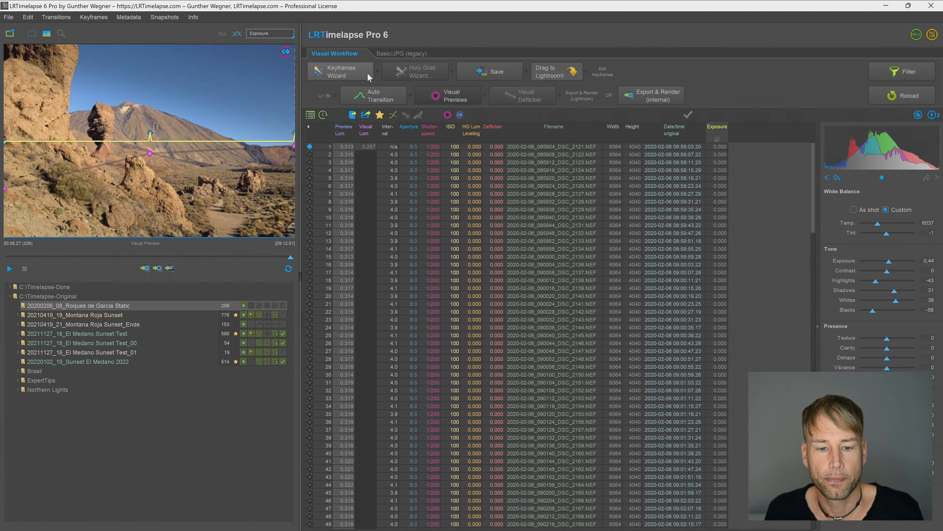
In LRTimelapse, run Auto Transition on the Roques de Garcia sequence and display all curves and the animated mask columns.
left_click(382, 96)
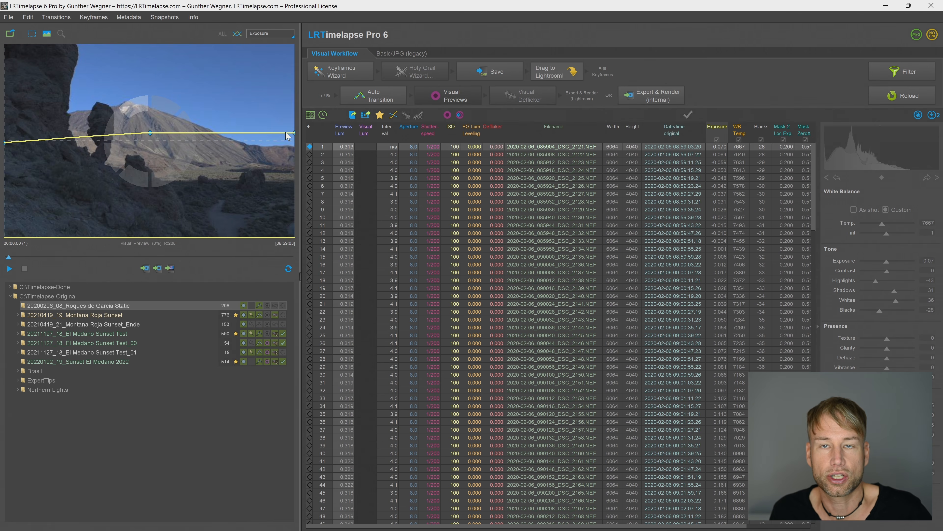
left_click(223, 35)
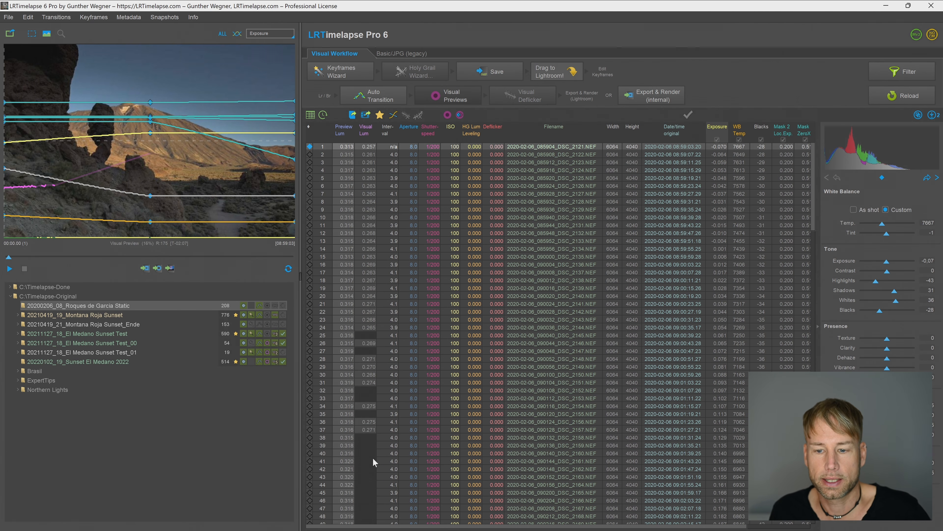
left_click_drag(400, 526, 471, 527)
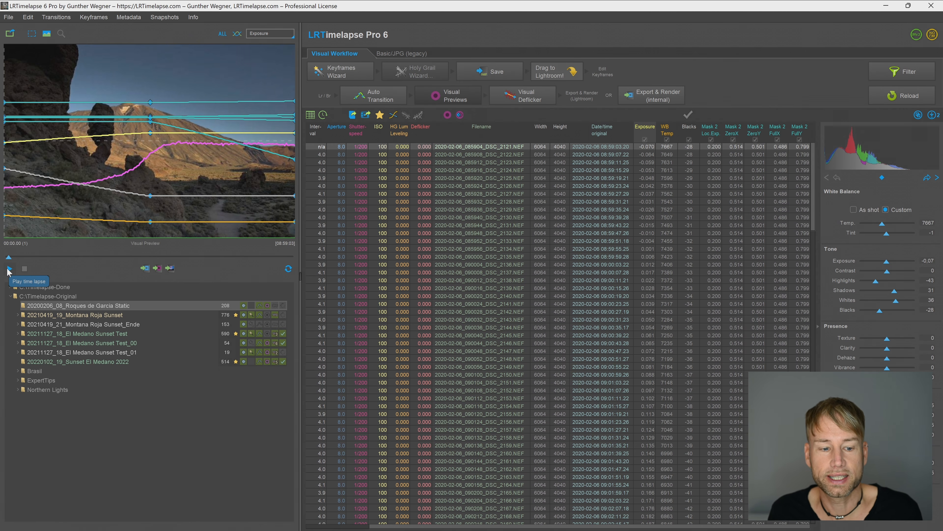
Play the visual preview of the sequence and limit the displayed curves to Exposure.
left_click(9, 269)
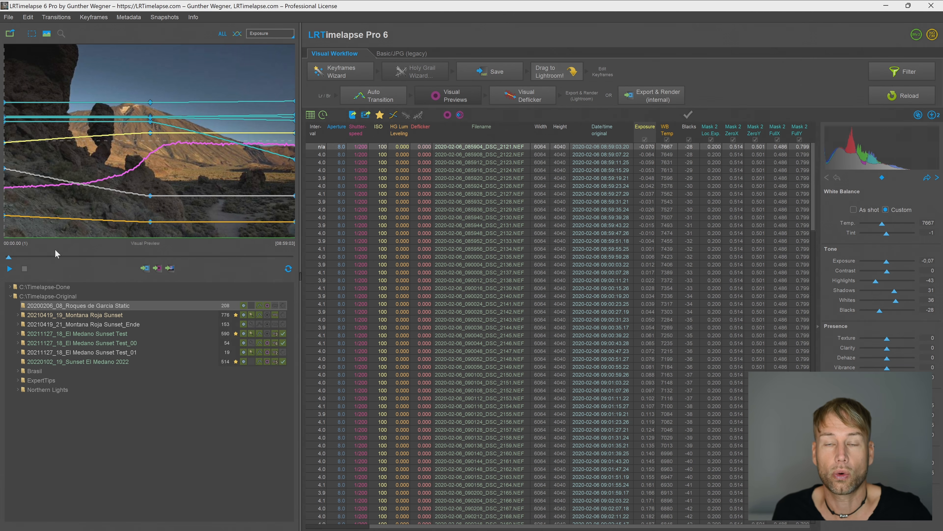
left_click(222, 33)
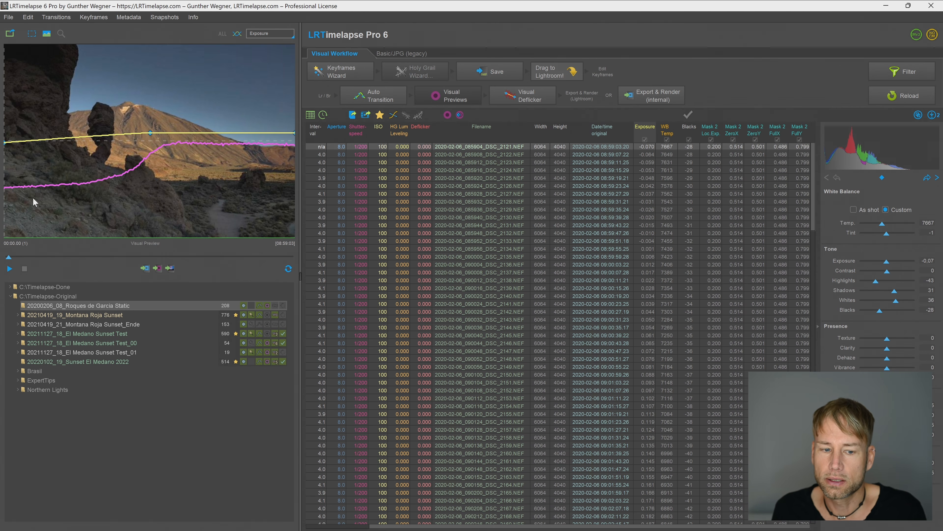
left_click(10, 269)
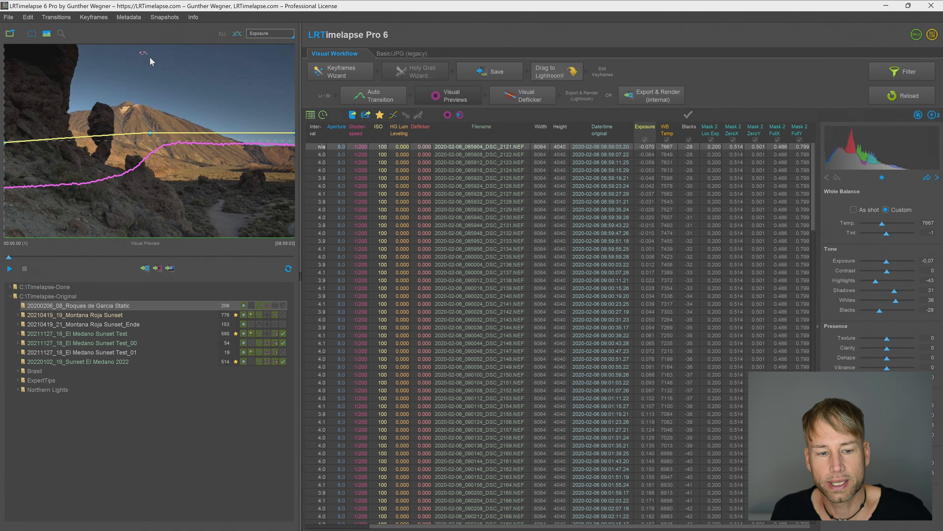
Mark the sky above the volcano's slope as reference area and apply Visual Deflicker with Smoothing about 26 and multi-pass limited to 2 passes.
left_click_drag(218, 100, 286, 129)
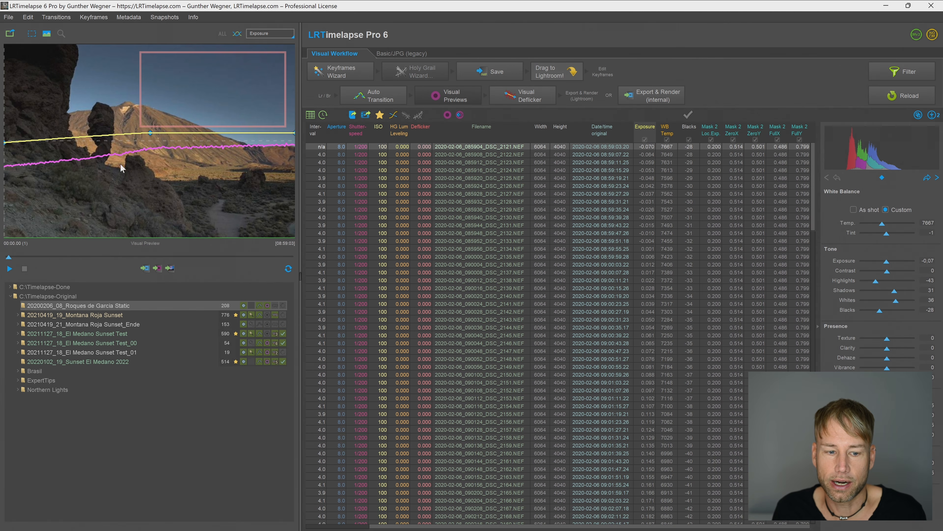
left_click_drag(10, 257, 0, 238)
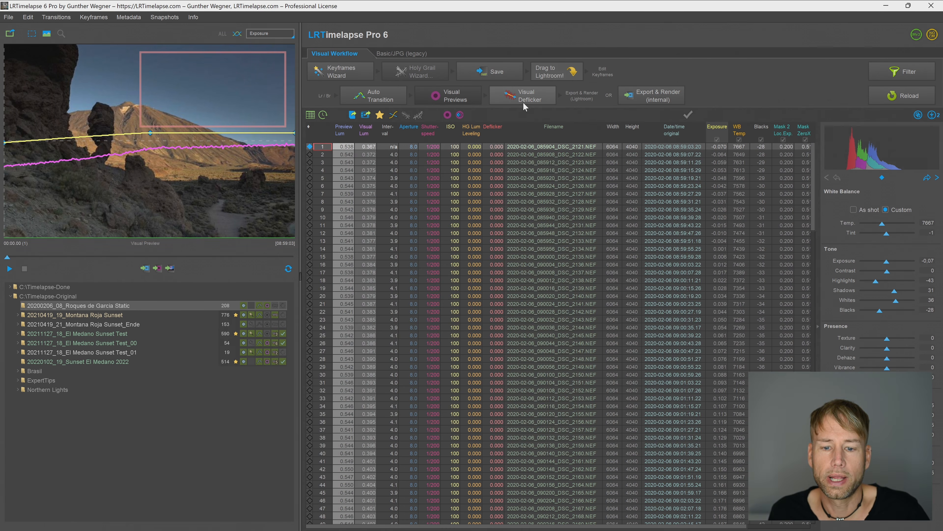
left_click(524, 98)
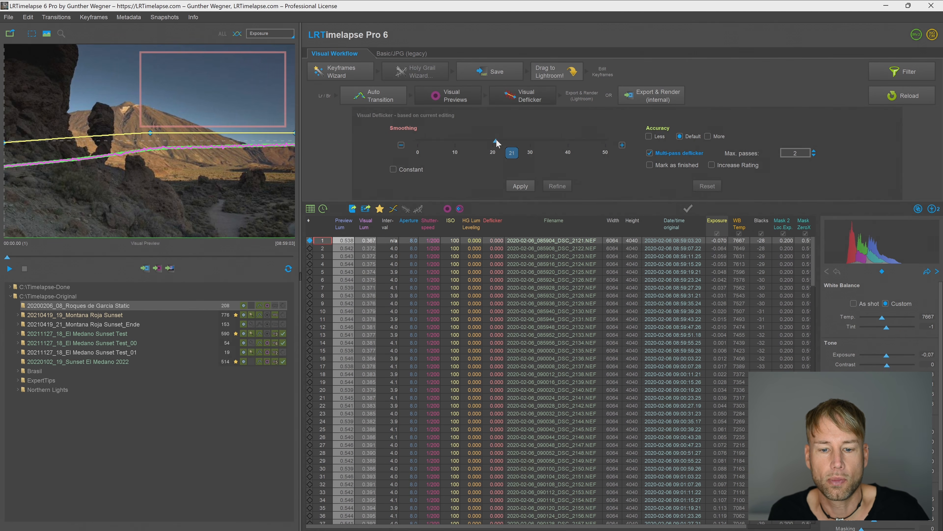
left_click_drag(495, 143, 407, 139)
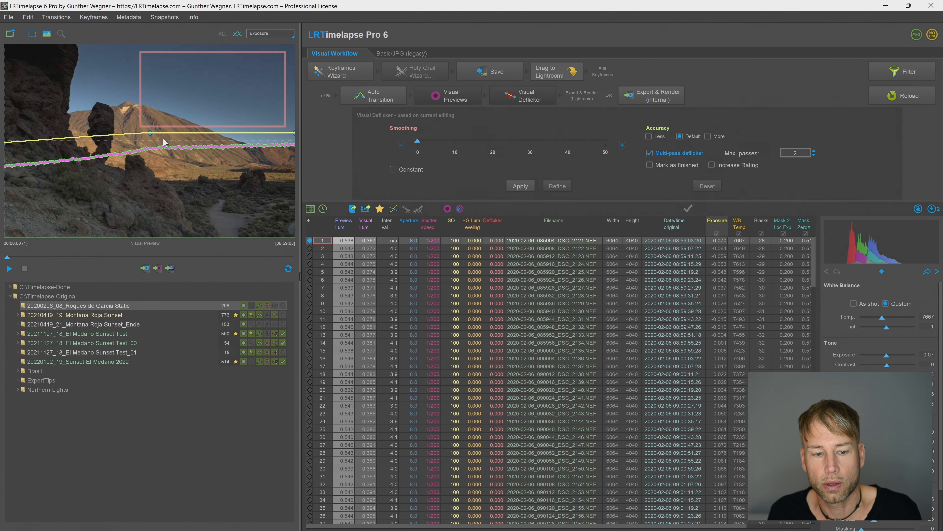
left_click_drag(418, 143, 605, 144)
left_click_drag(662, 143, 514, 121)
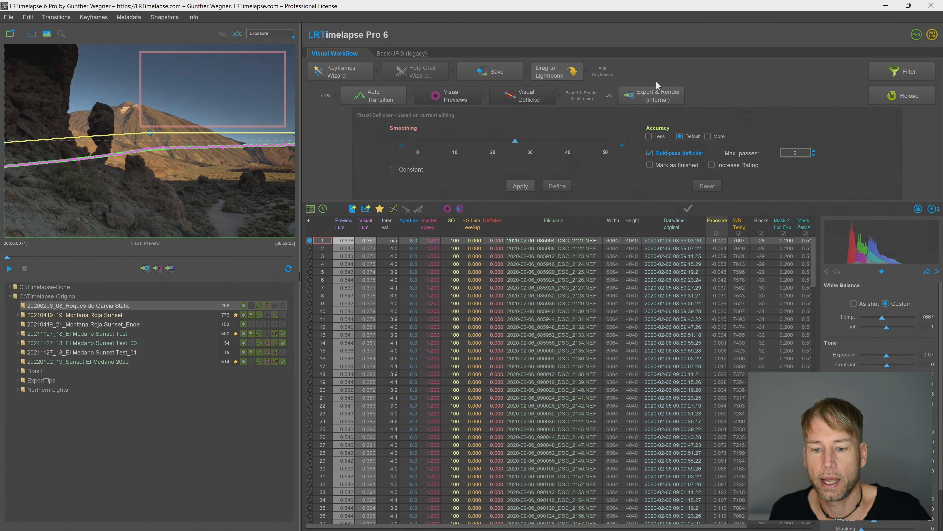
left_click(650, 154)
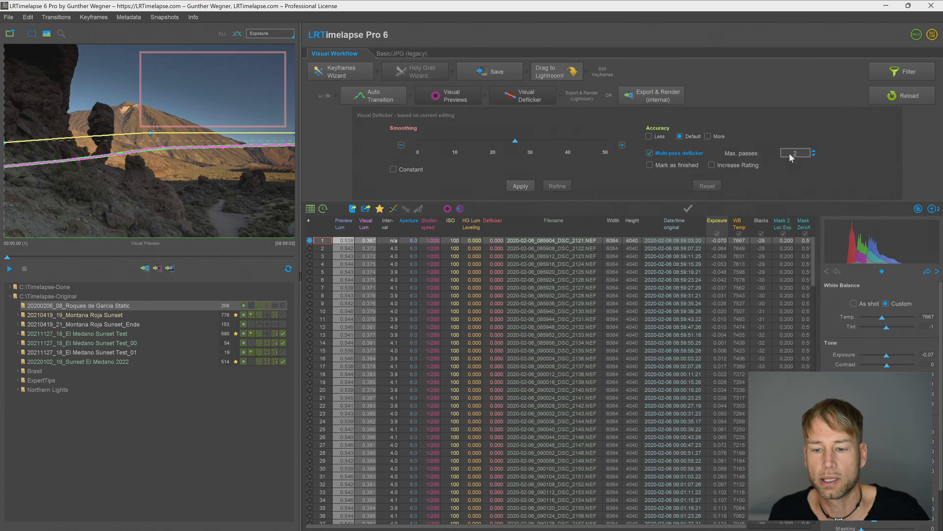
left_click(518, 186)
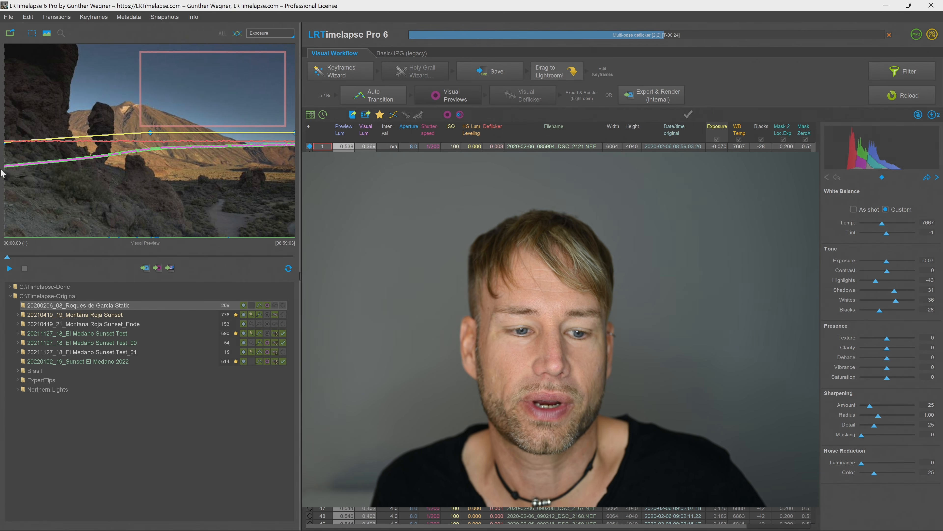
Scrub through the deflickered sequence to frame 72 and play it in the enlarged preview window.
left_click(11, 257)
left_click_drag(11, 257, 120, 276)
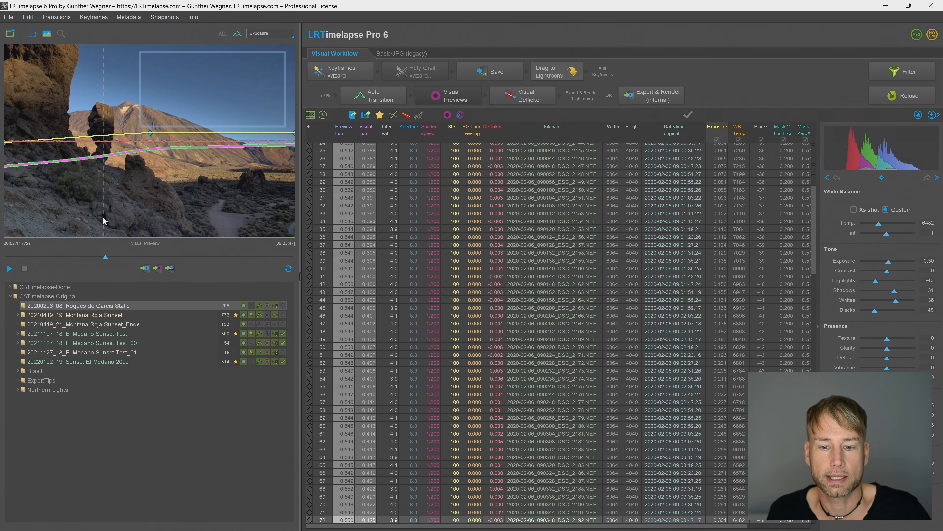
left_click(10, 34)
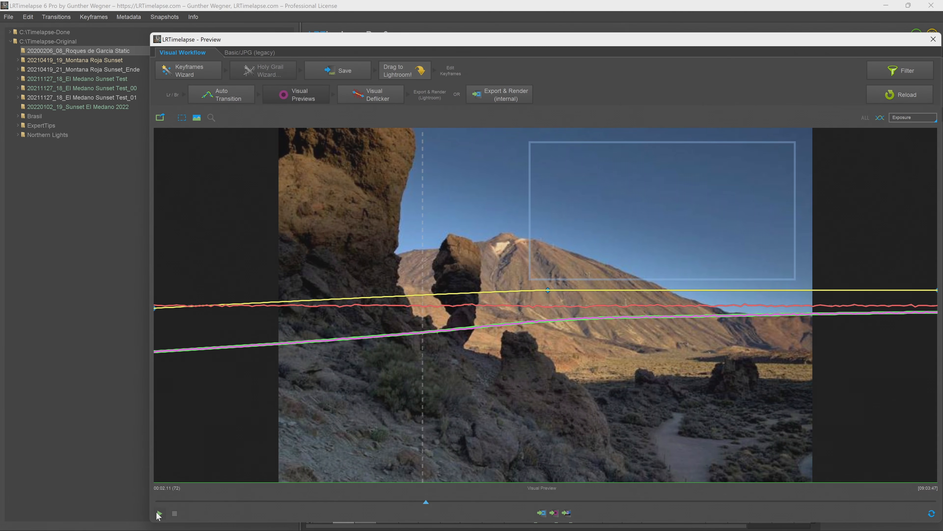
left_click(159, 514)
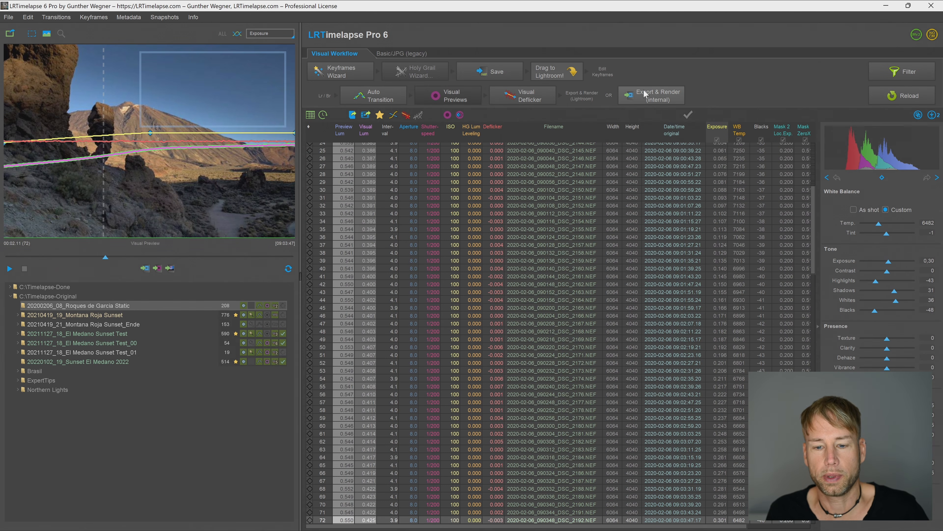
left_click(644, 95)
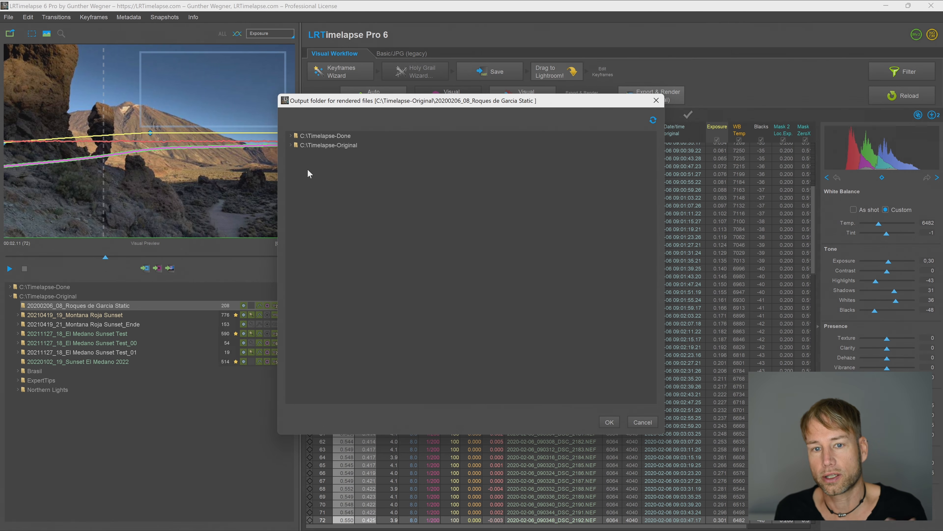
left_click(339, 135)
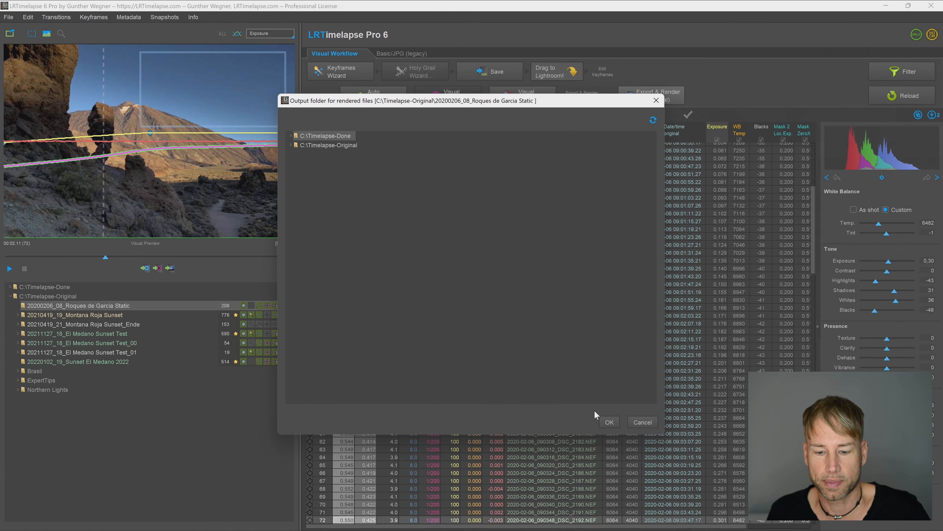
left_click(608, 419)
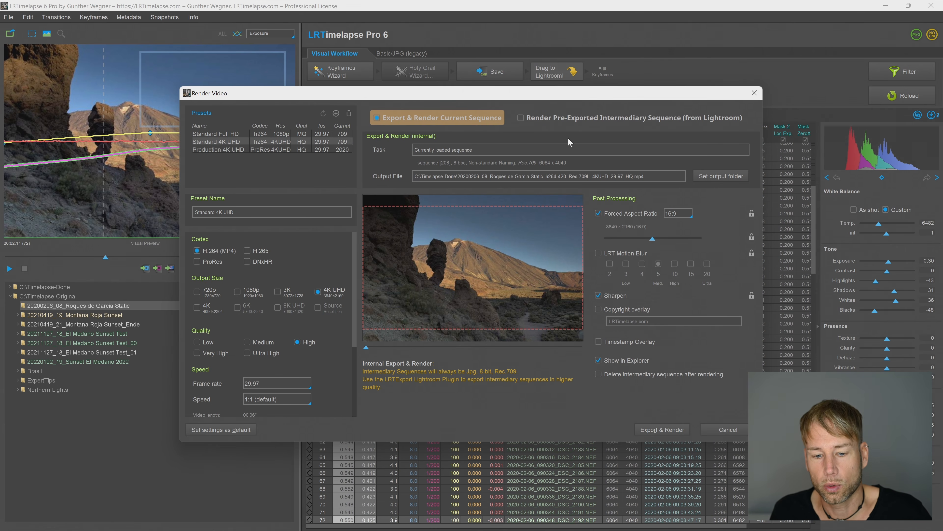
left_click(711, 431)
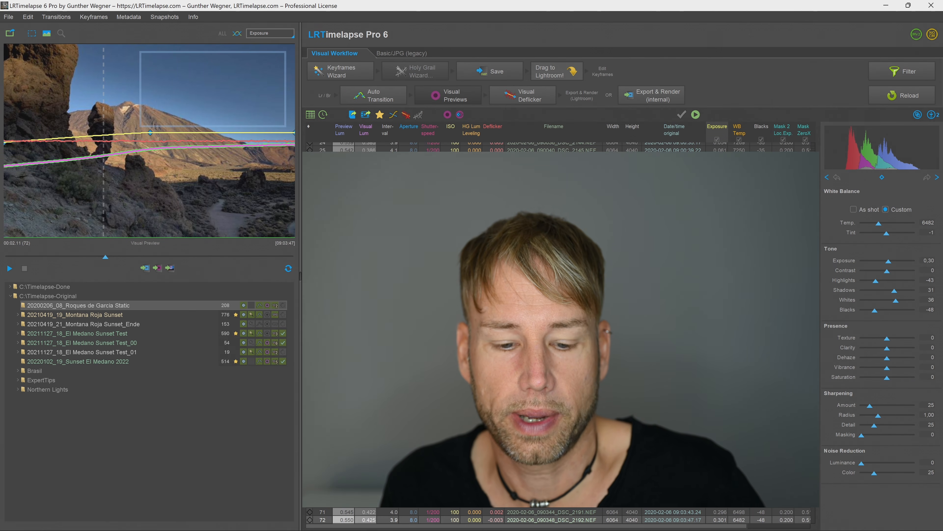
Switch to Lightroom Classic, show all photos with the 00 LRT Full Sequence filter and read the metadata from files for the whole sequence.
mouse_move(181, 528)
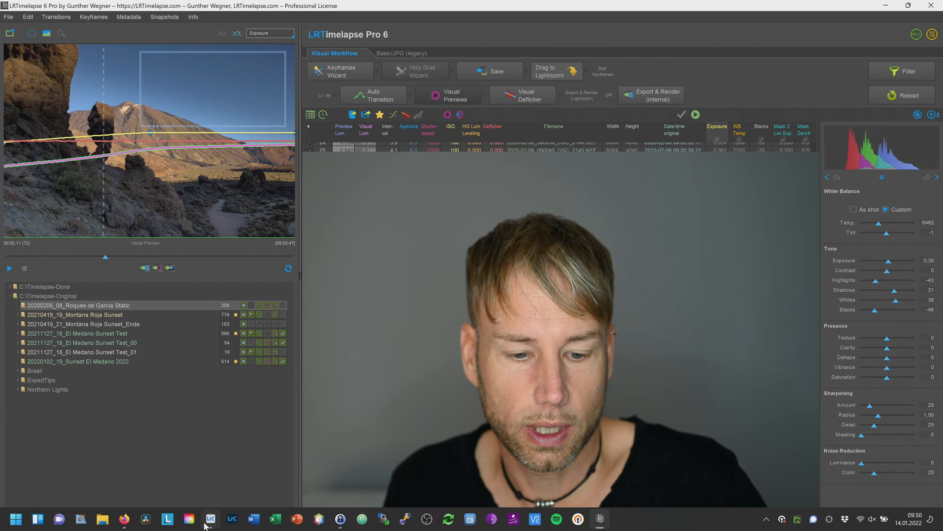
left_click(211, 518)
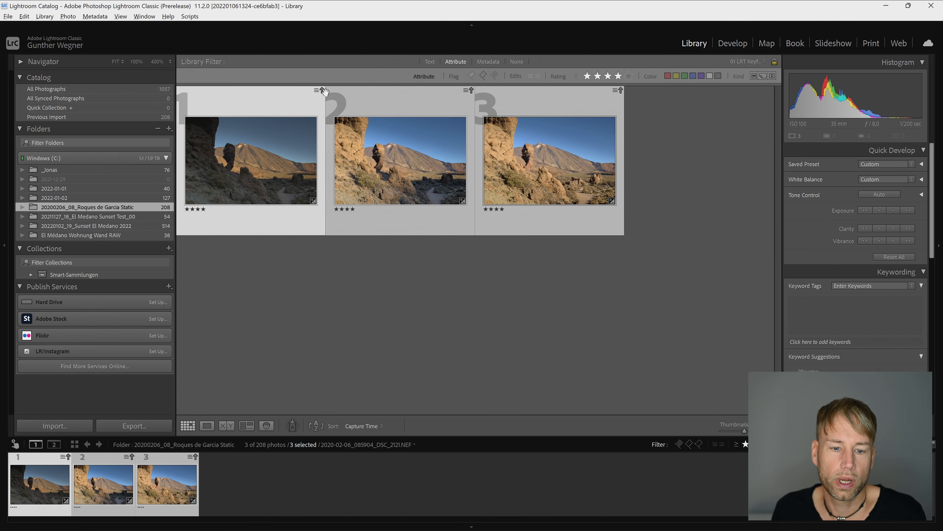
mouse_move(322, 95)
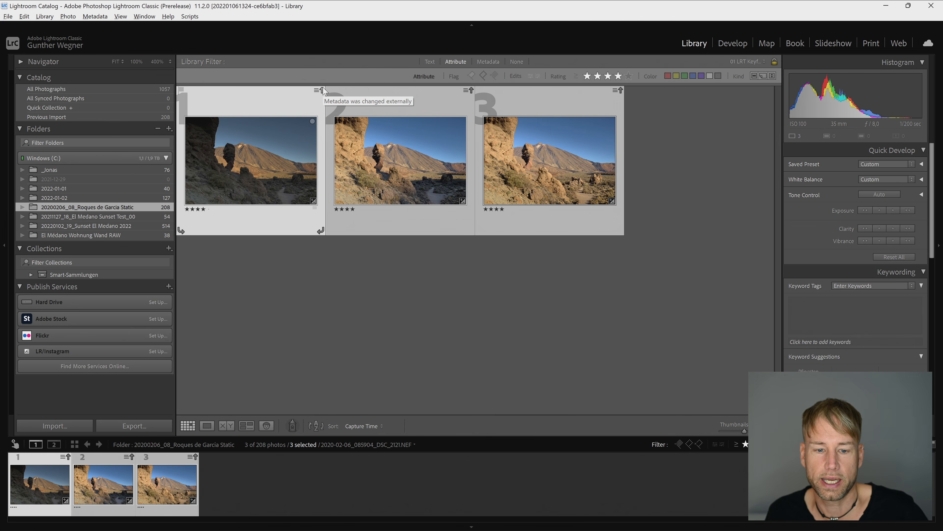
left_click(892, 445)
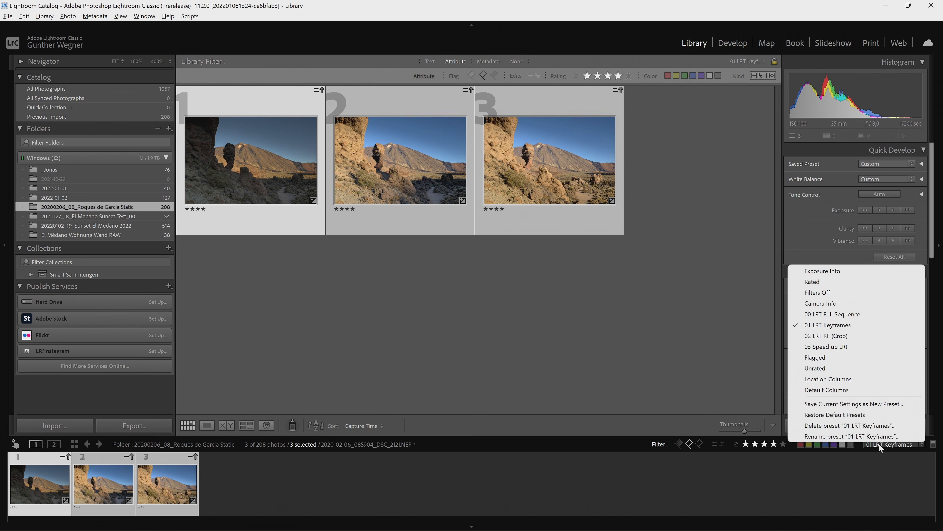
left_click(835, 315)
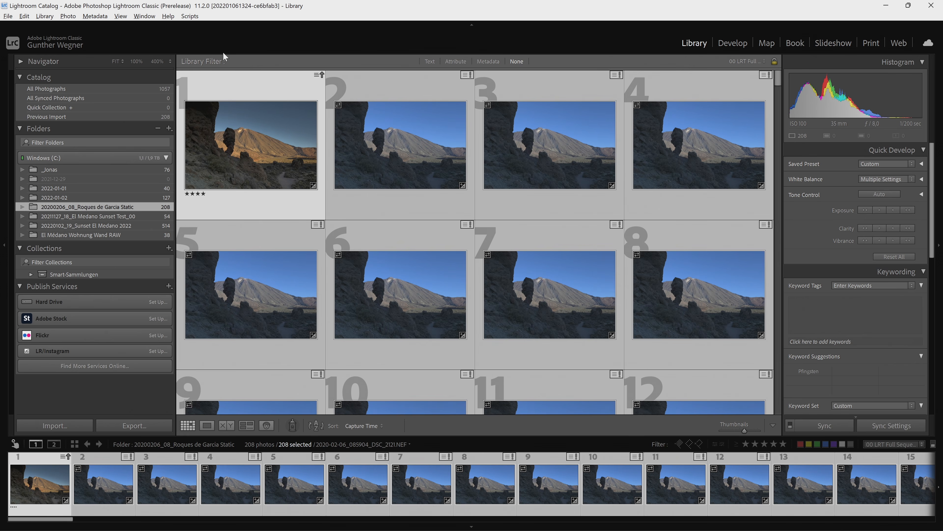
left_click(103, 18)
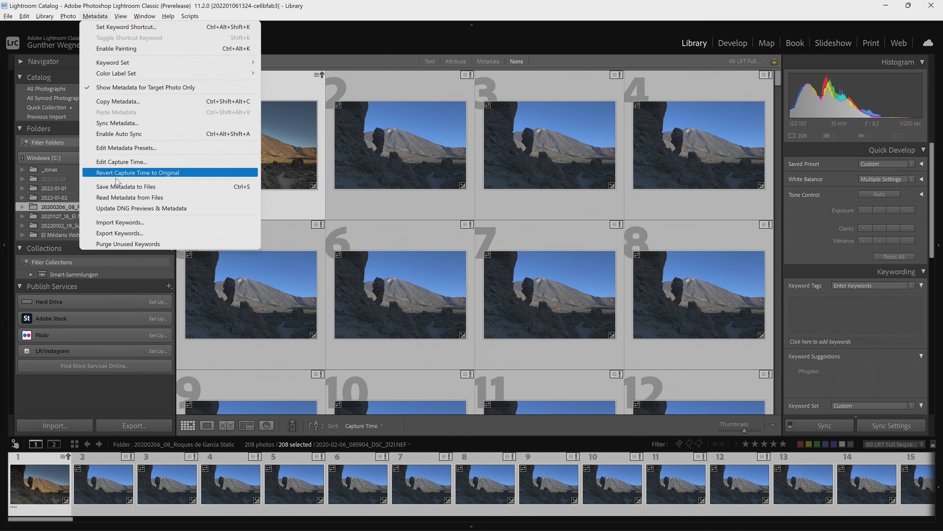
left_click(123, 198)
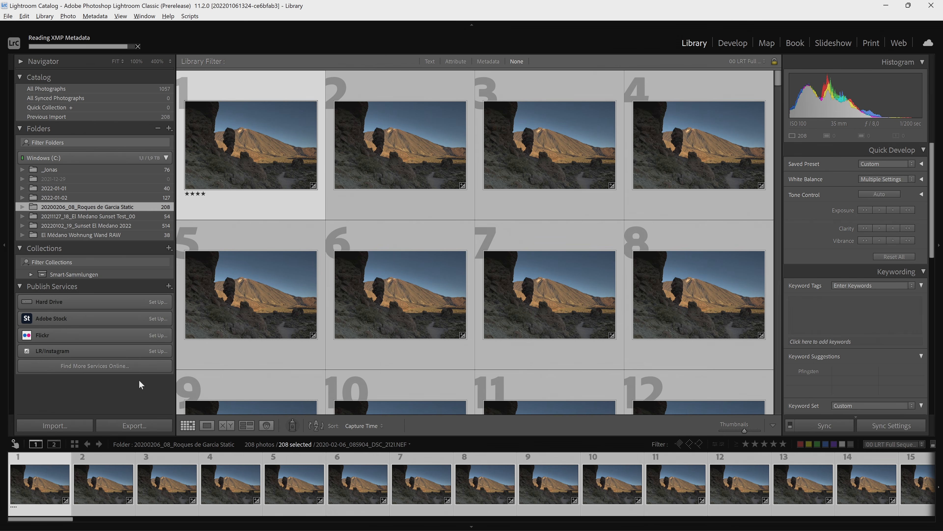
Compare the LRTimelapse export presets and export the whole sequence to C:\Timelapse-Done with the LRT (JPG, 4K) preset.
left_click(112, 428)
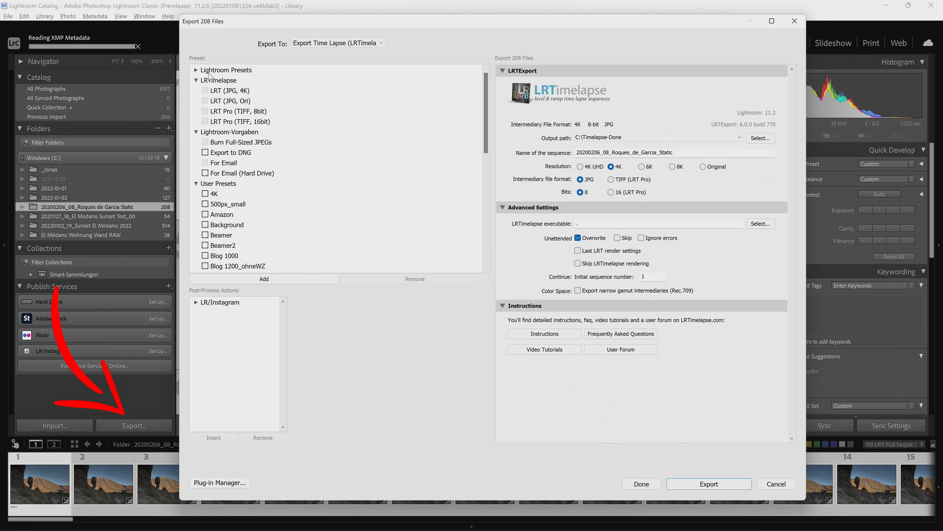
left_click(214, 93)
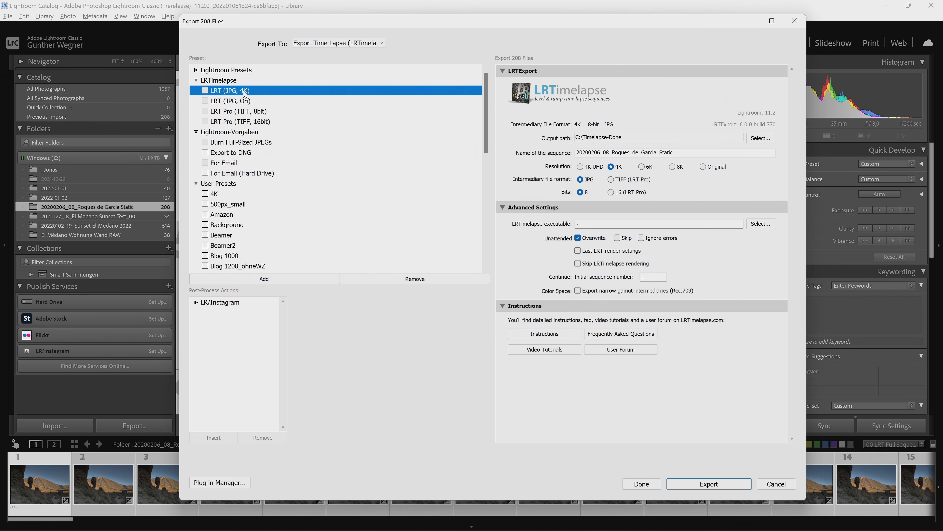
left_click(244, 101)
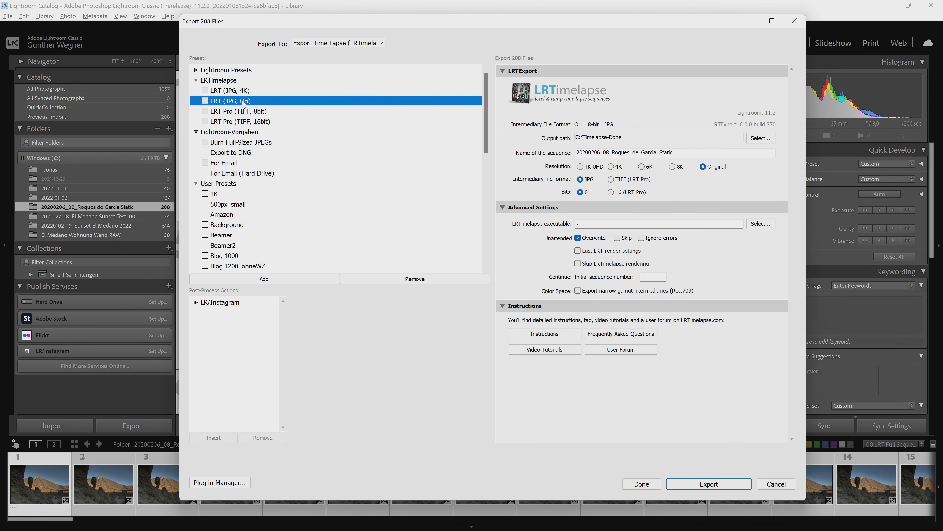
left_click(221, 113)
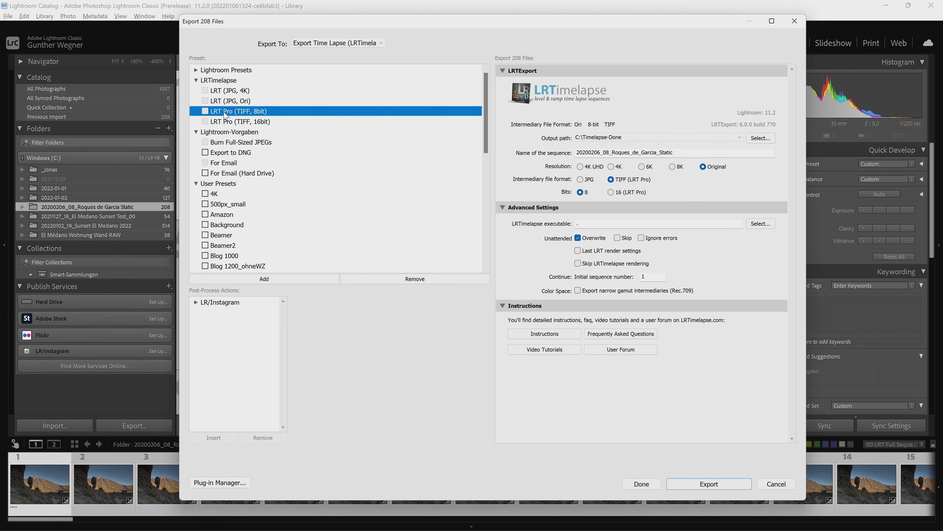
left_click(234, 124)
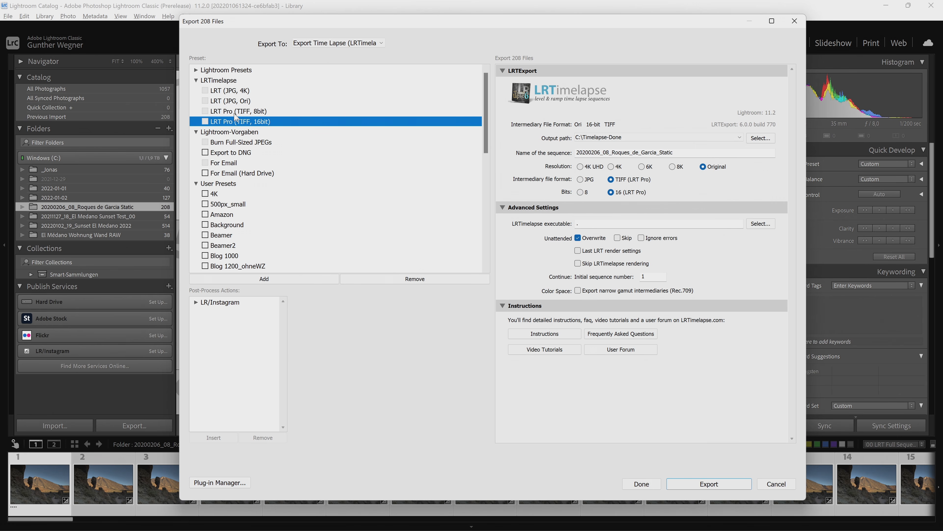
left_click(242, 101)
left_click(255, 91)
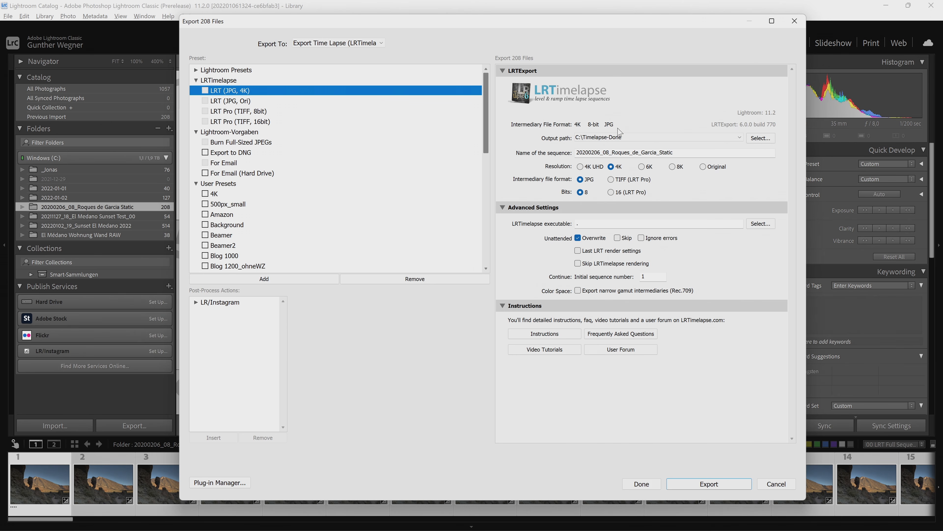
left_click(706, 483)
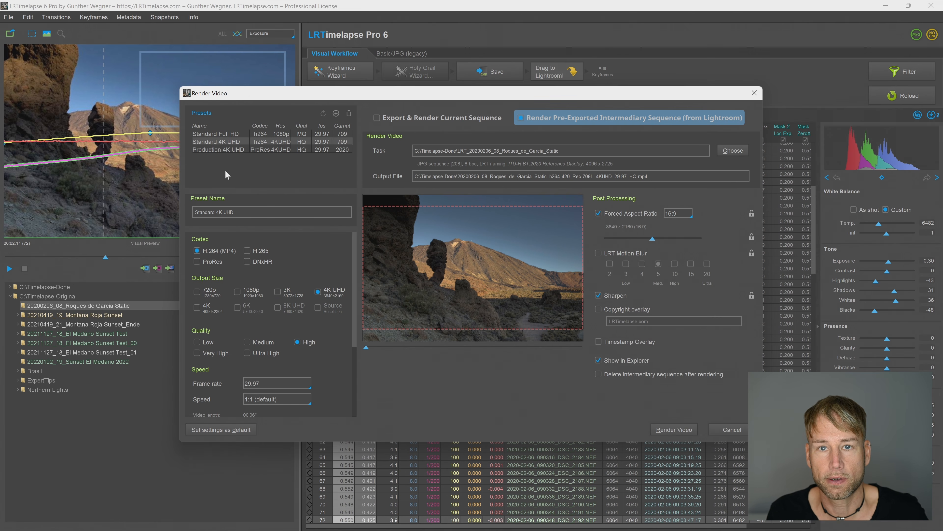
Load the Standard Full HD render preset and examine its quality, speed, color sampling, video levels and gamut settings.
left_click(227, 135)
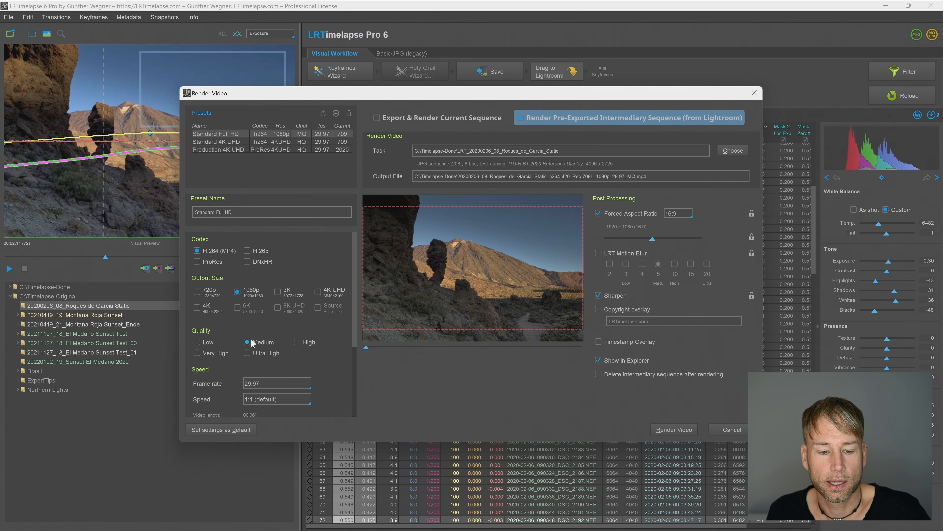
scroll(339, 339, "down", 1)
scroll(264, 301, "down", 3)
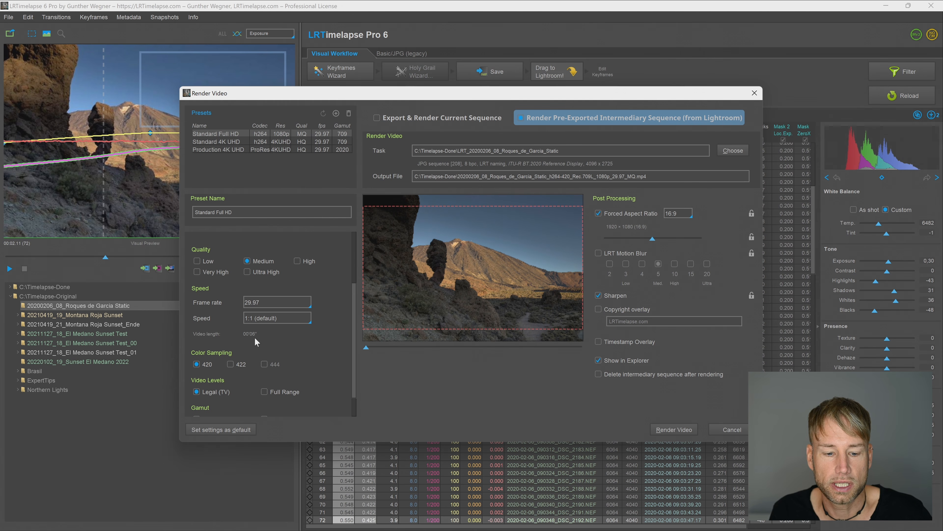
scroll(260, 348, "down", 1)
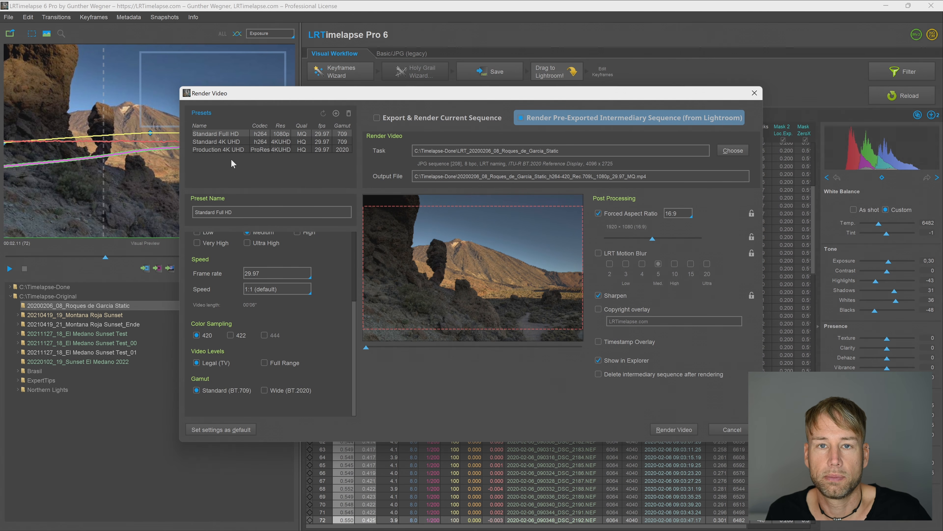
Set the quality of the Standard 4K UHD render preset to Very High and update the preset.
left_click(206, 143)
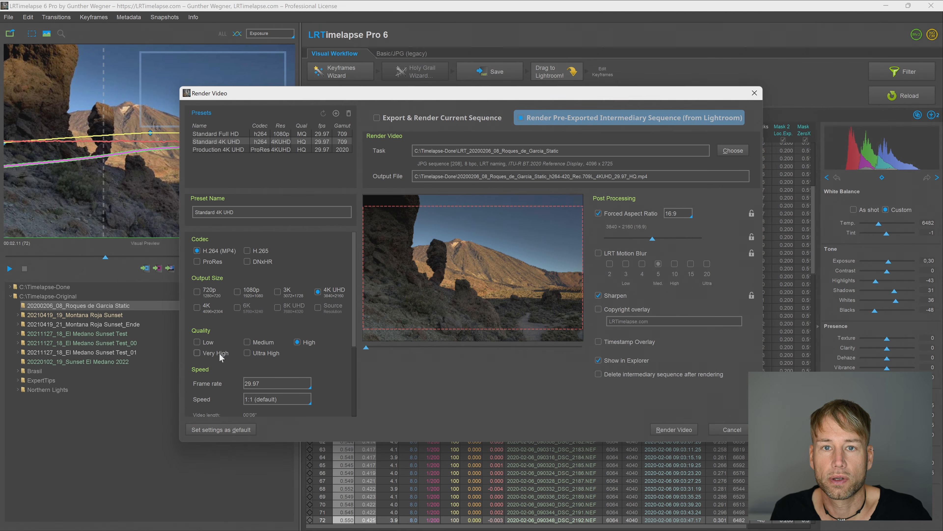
left_click(196, 352)
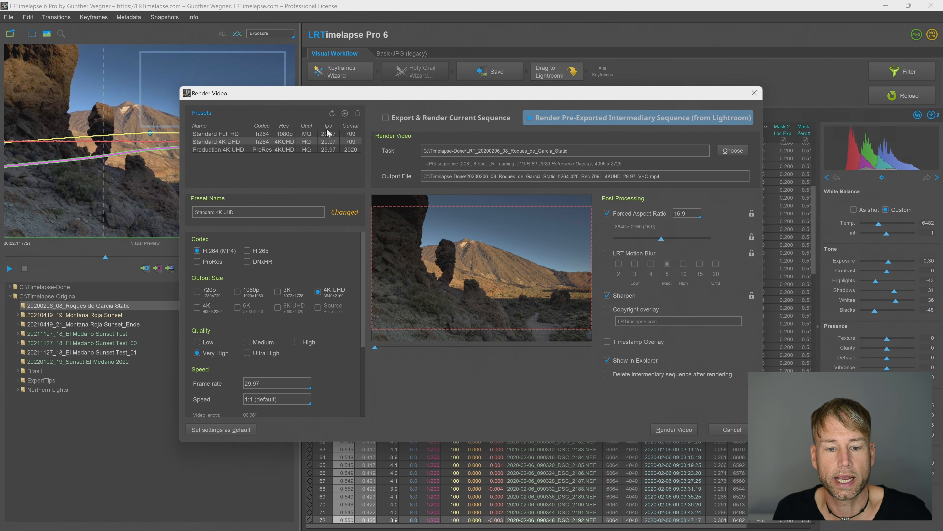
left_click(330, 114)
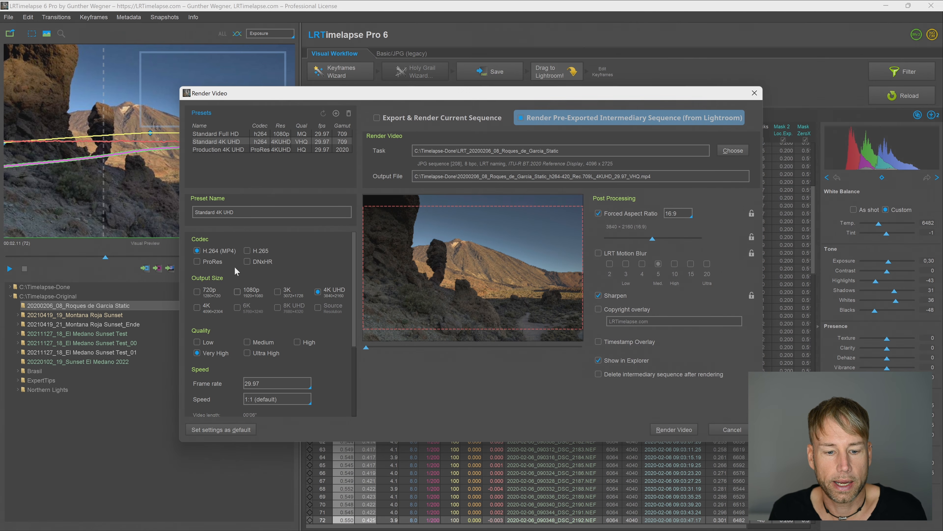
Change the codec to H.265 and save the settings as a new preset named Standard 4K UHD H.265.
left_click(247, 250)
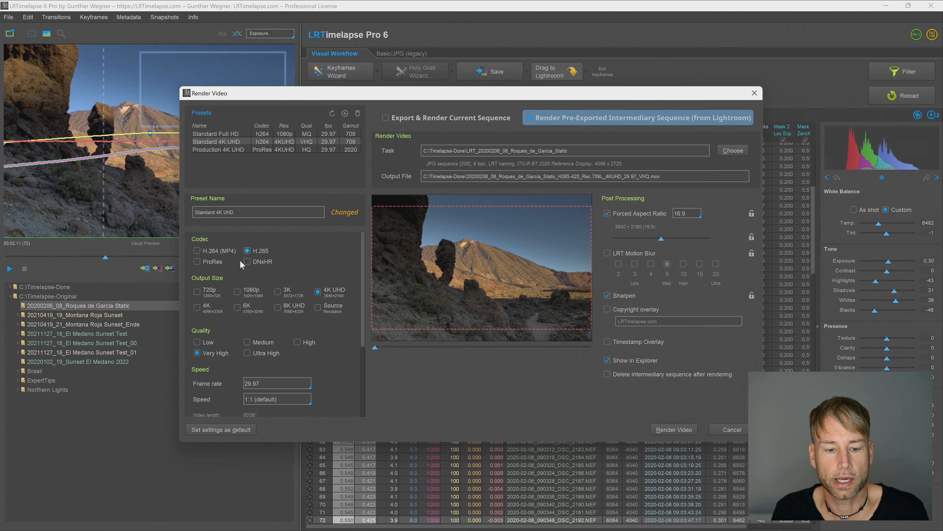
left_click(345, 114)
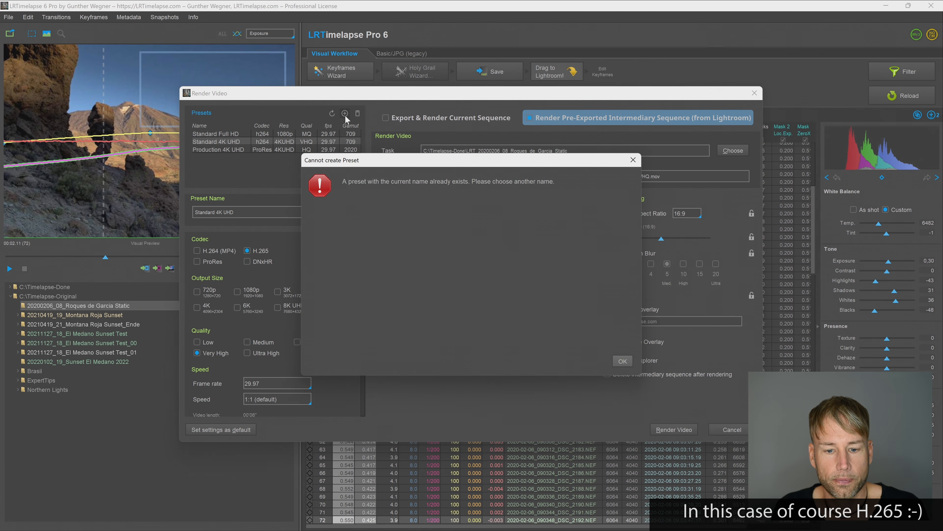
key("Return")
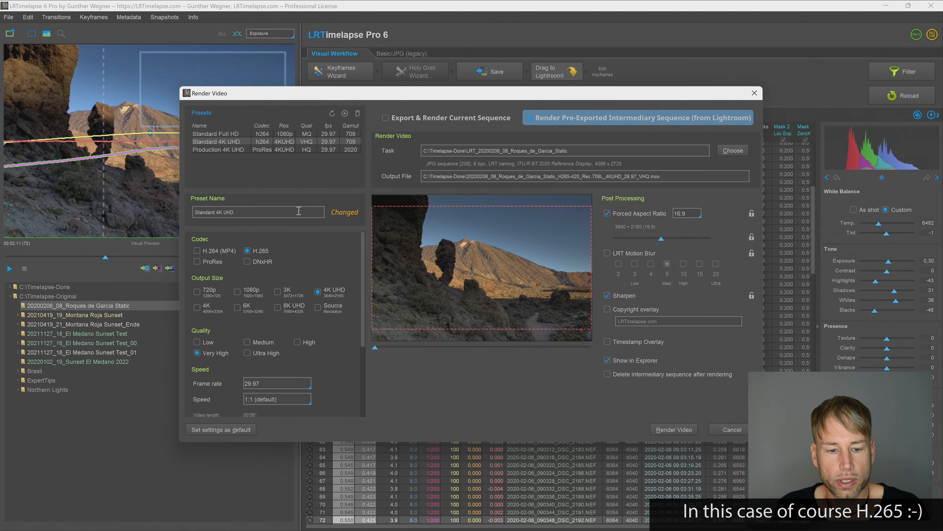
type("H.265")
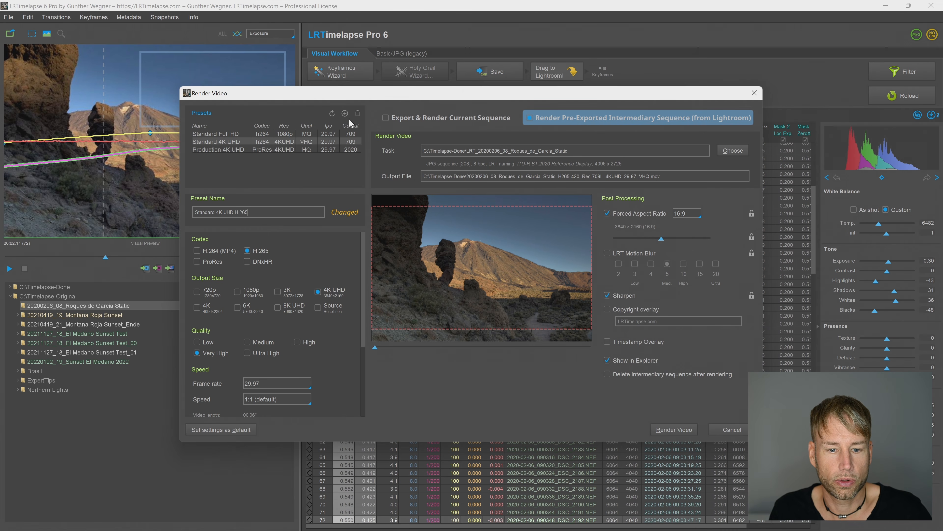
left_click(344, 113)
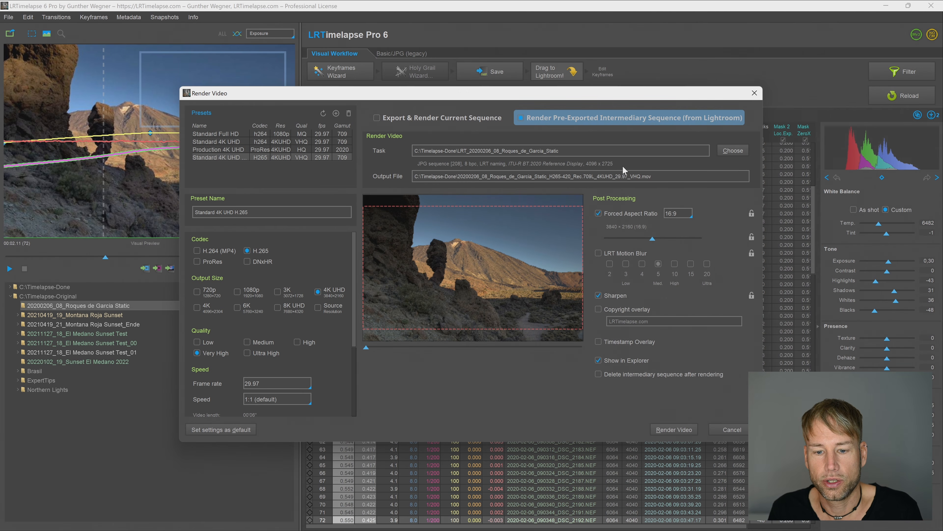
Set the output size to 1080p and enable LRT Motion Blur at level 5.
left_click(241, 293)
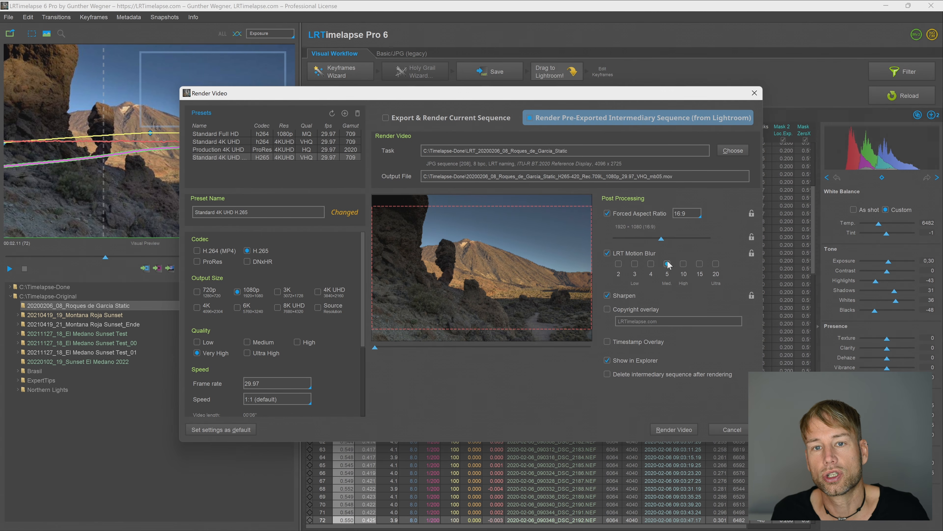
left_click(618, 263)
left_click(635, 264)
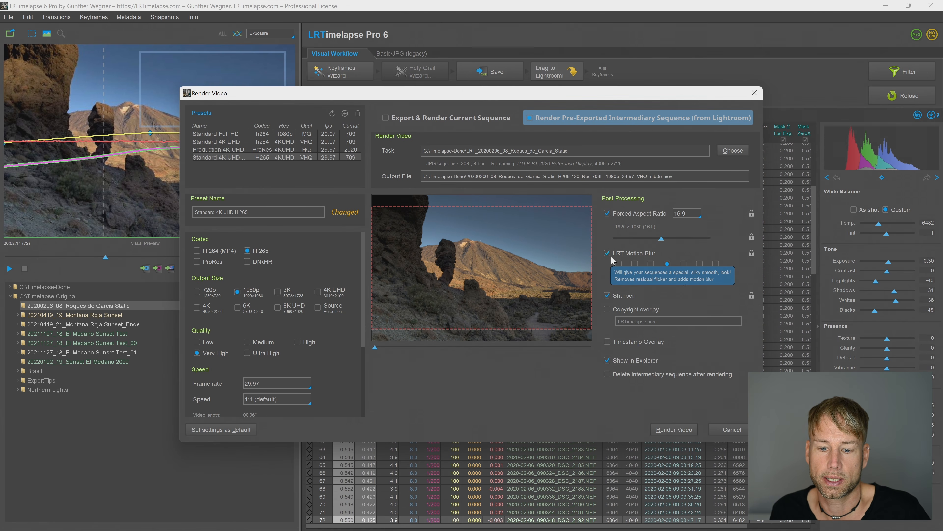
Toggle the forced 16:9 aspect ratio off and on again, and shift the crop frame down to the image's lower edge.
left_click(608, 214)
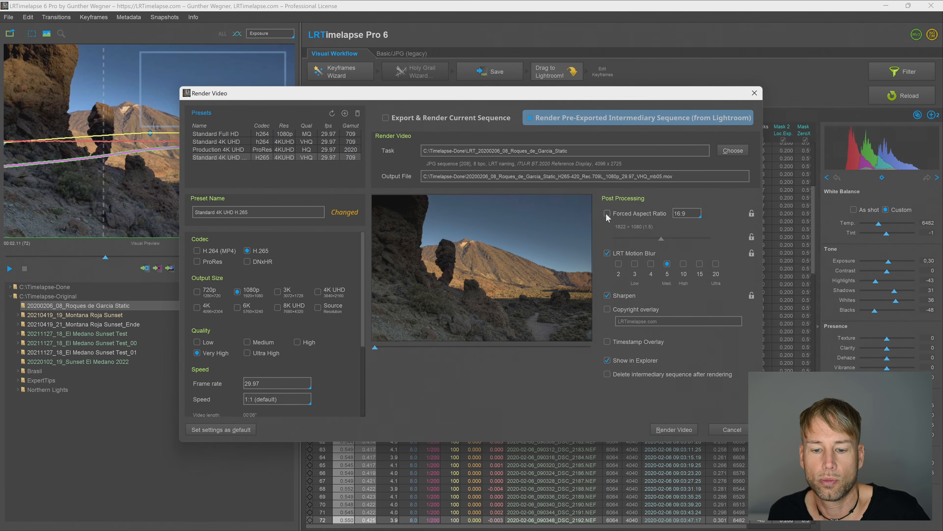
left_click(606, 213)
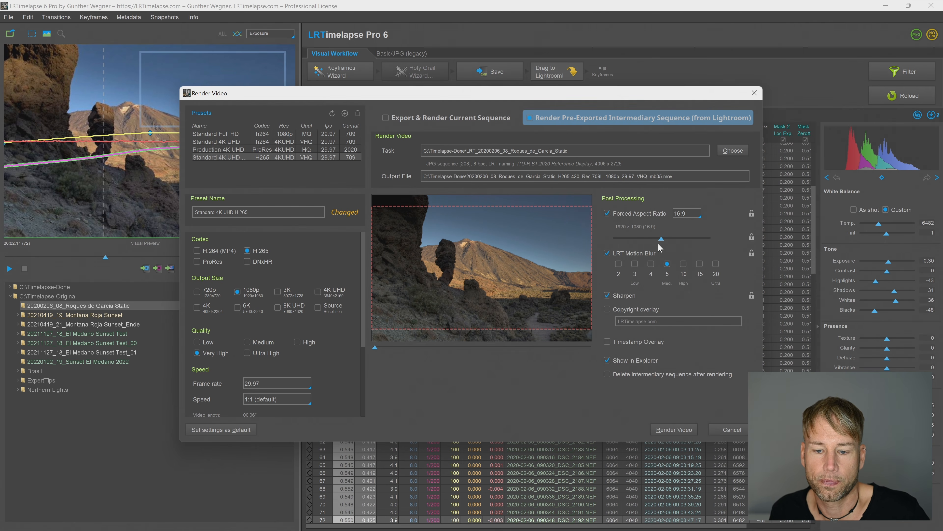
left_click_drag(661, 238, 710, 235)
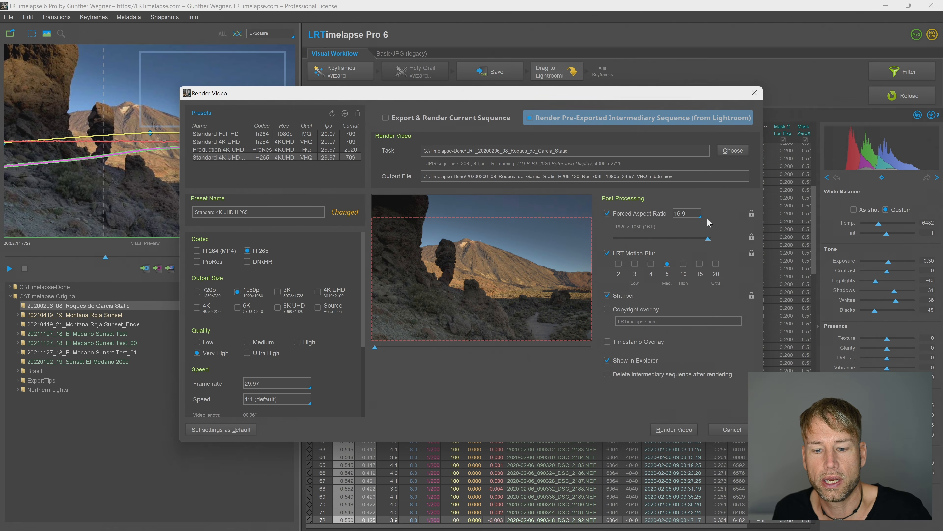
Try a forced 1:1 aspect ratio and shift the square crop frame toward the image's left side.
left_click(690, 214)
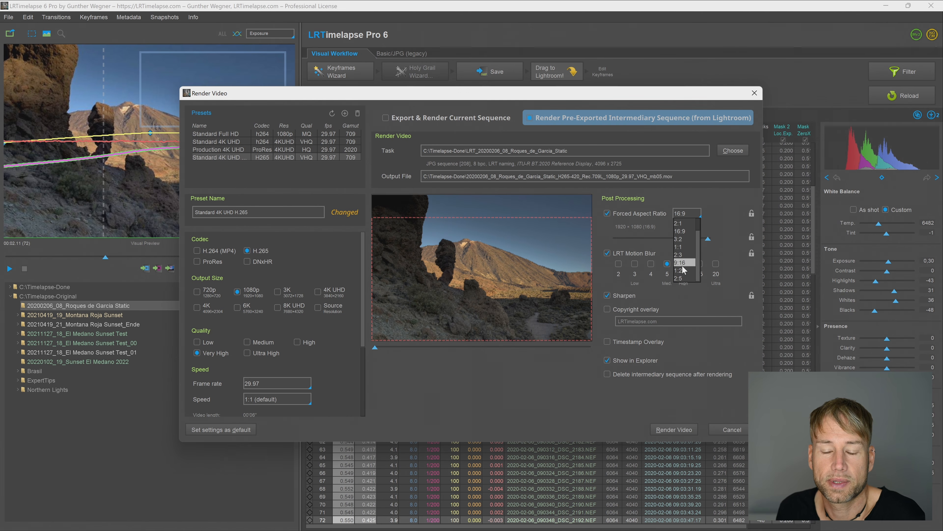
left_click(687, 247)
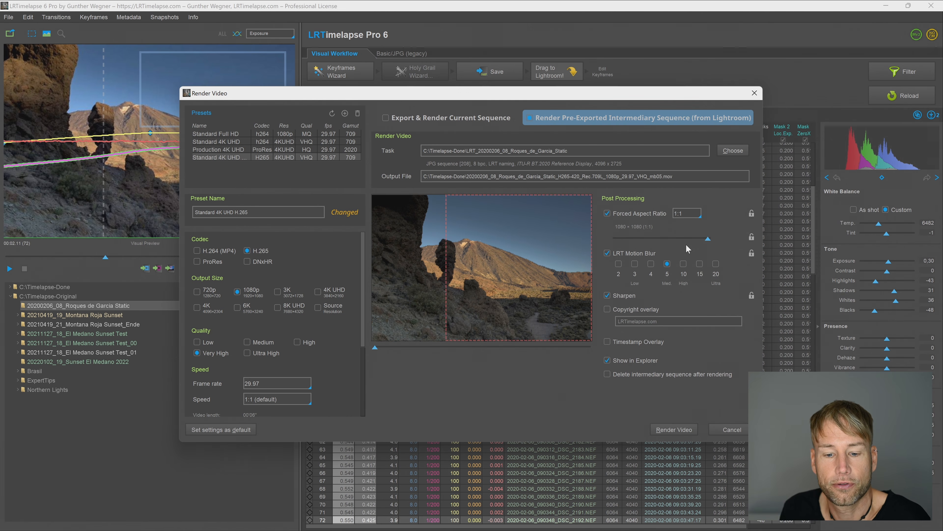
left_click_drag(708, 240, 630, 234)
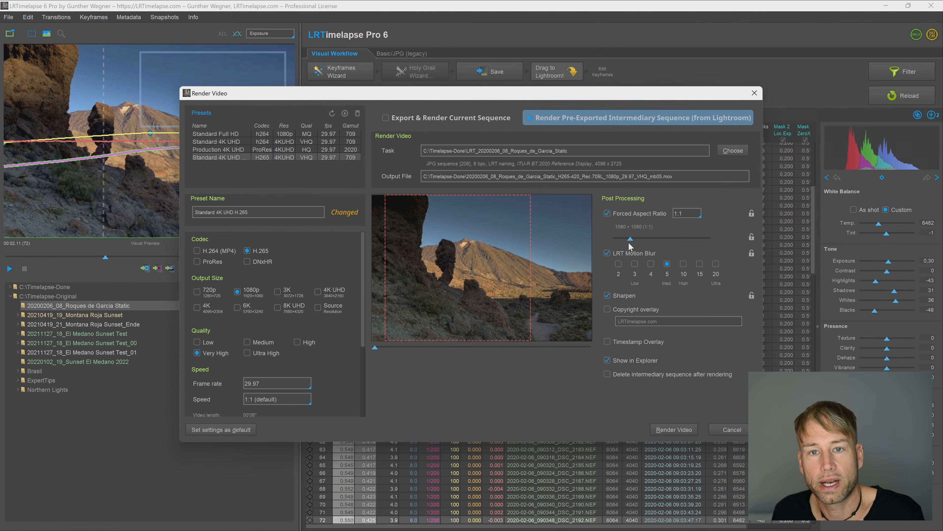
Force the aspect ratio to 16:9, align the crop frame with the image's lower edge and start rendering the video.
left_click(681, 214)
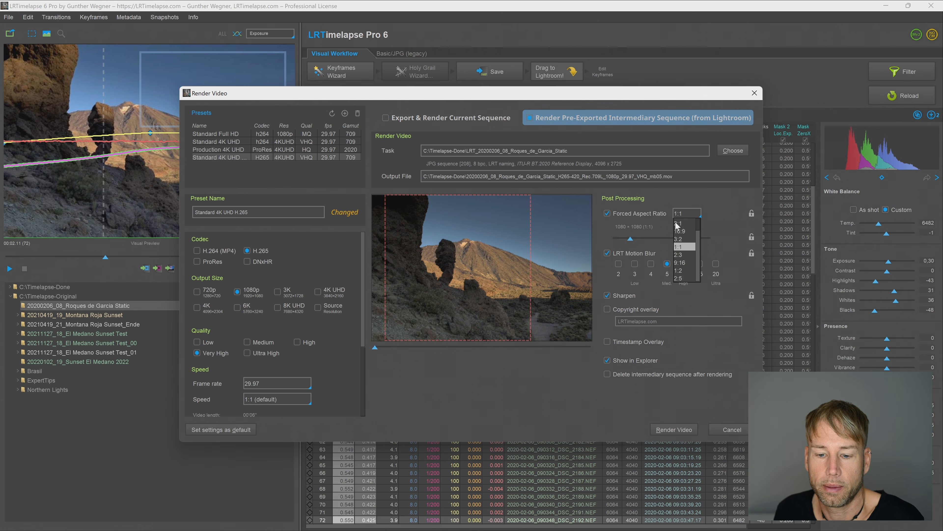
left_click(681, 232)
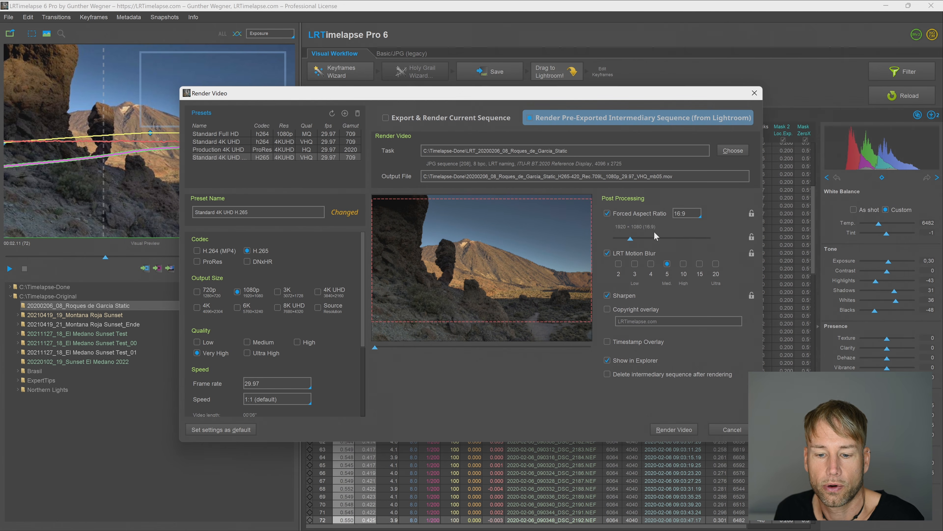
left_click_drag(632, 239, 709, 239)
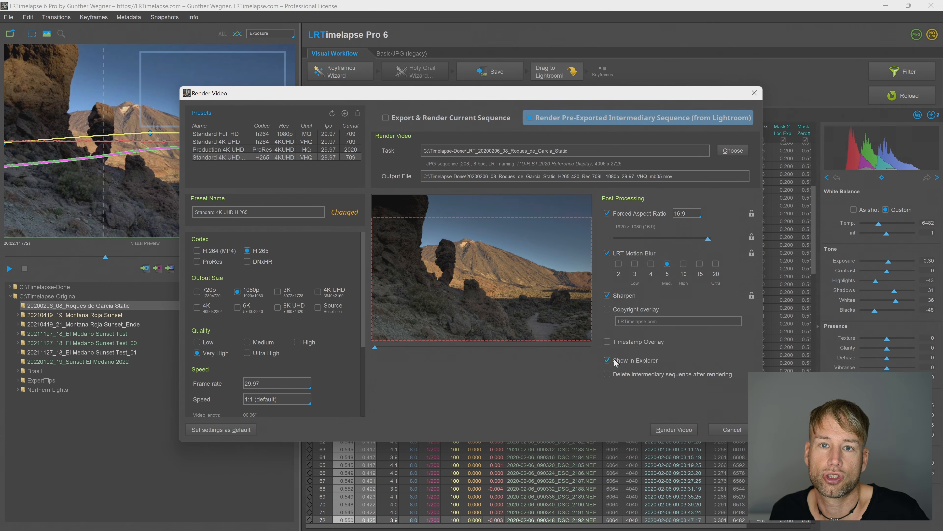
left_click(665, 431)
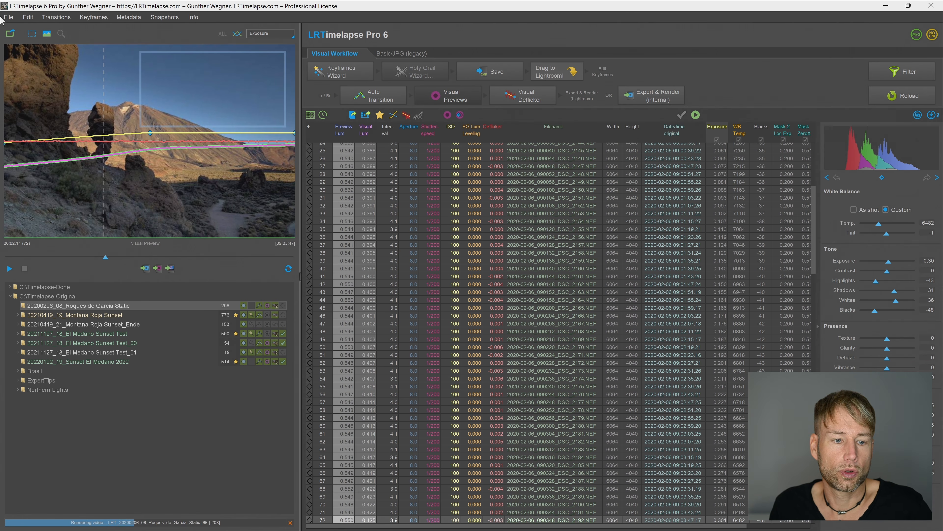
Choose the pre-exported intermediary sequence LRT_20141211_17_Sofitel_Roof_2_DEMO_Split as another video render task and start rendering it with the current settings.
left_click(8, 17)
left_click(17, 95)
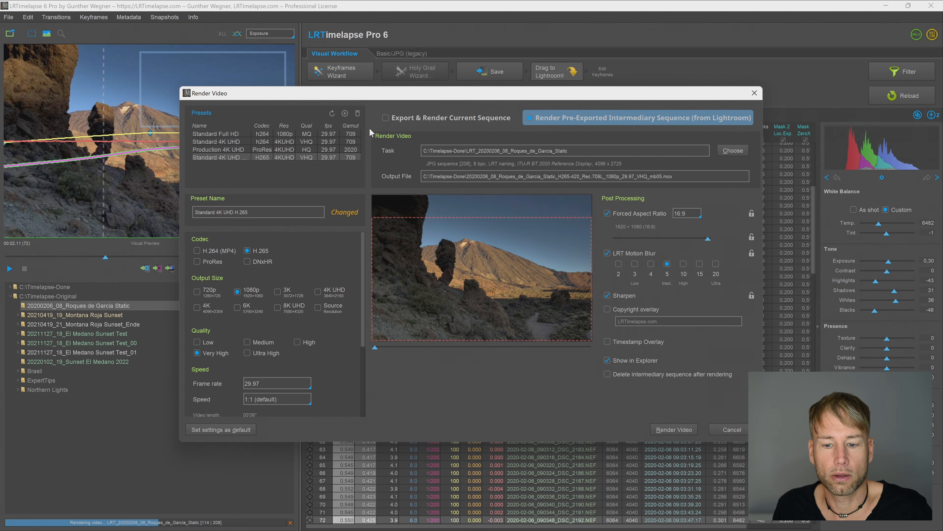
left_click(733, 150)
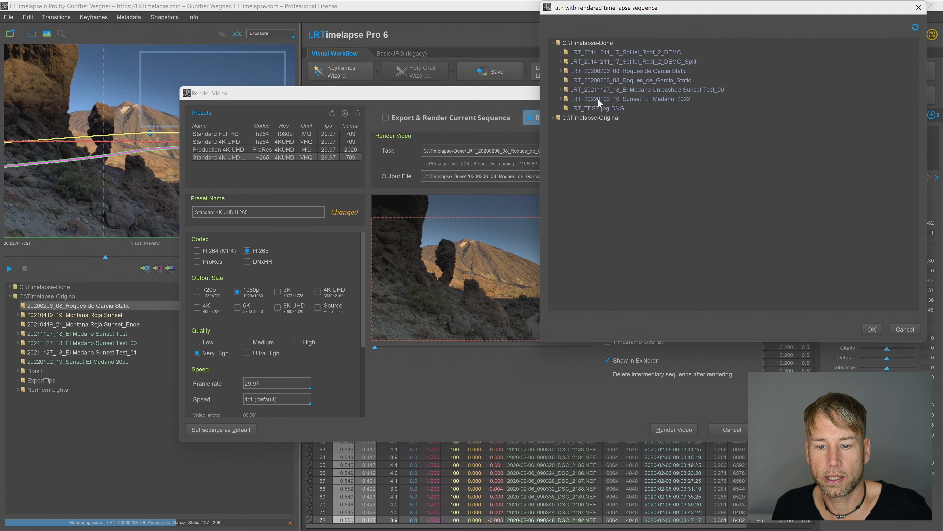
double_click(613, 59)
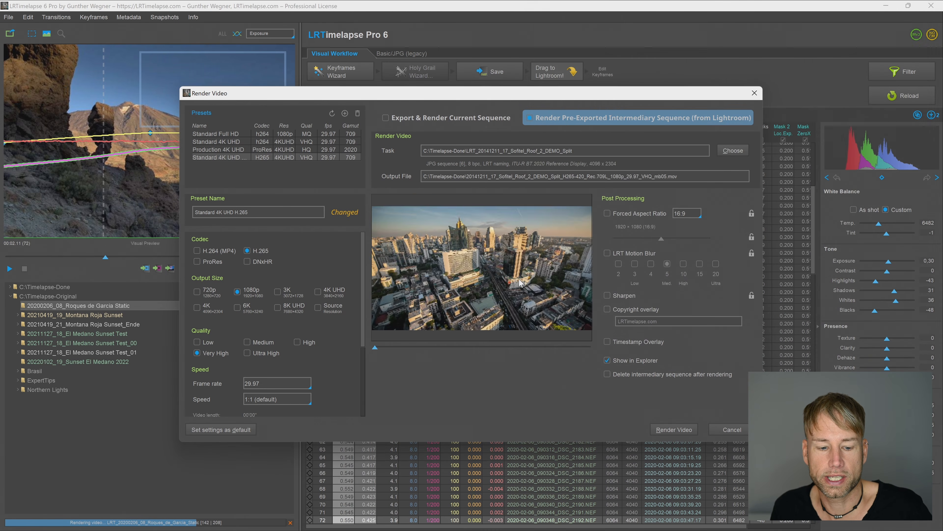
left_click(663, 429)
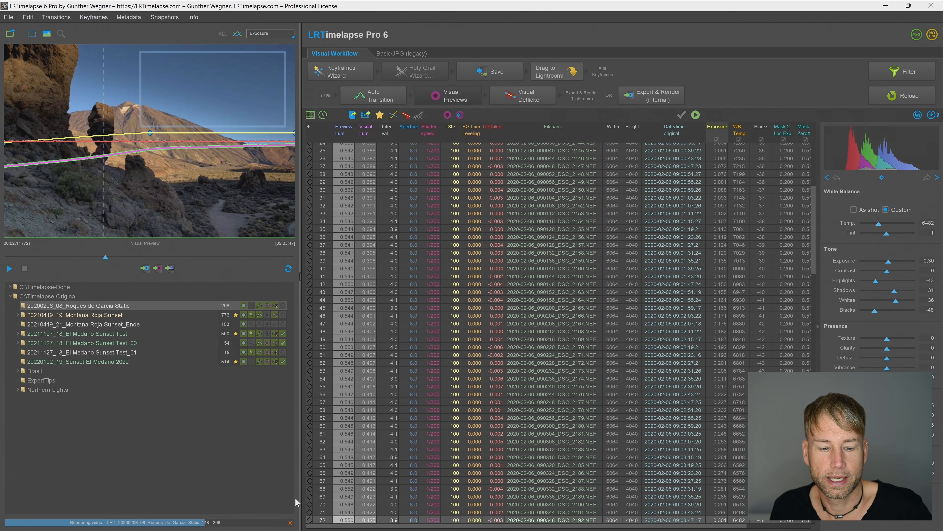
mouse_move(146, 527)
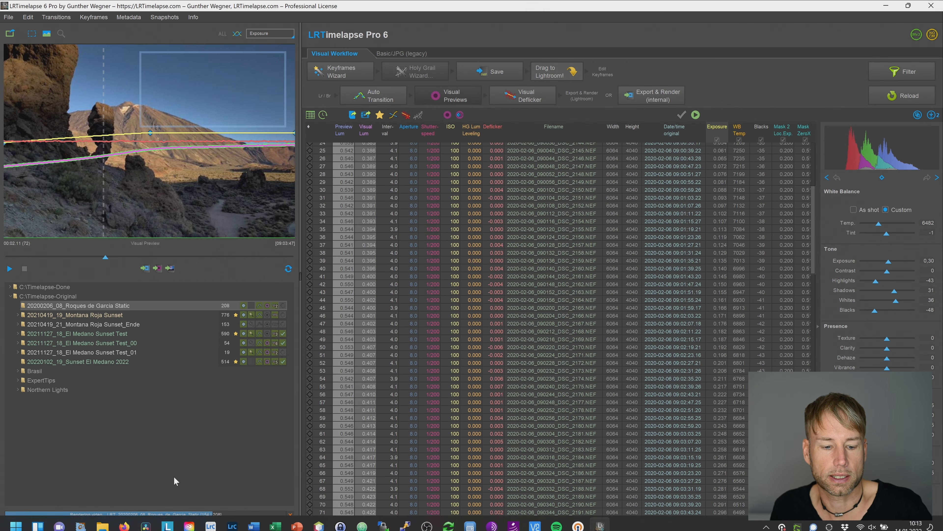